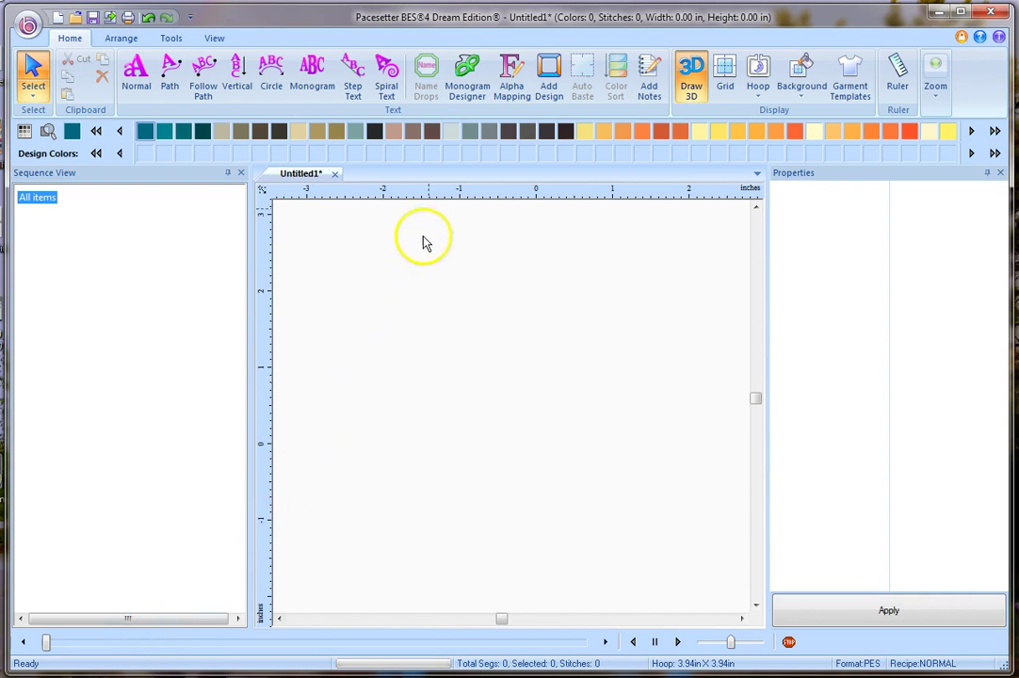
Launch the Monogram Designer and scroll the template list, previewing a star-framed 'A' in Drake.
{"action": "left_click", "coordinate": [469, 85]}
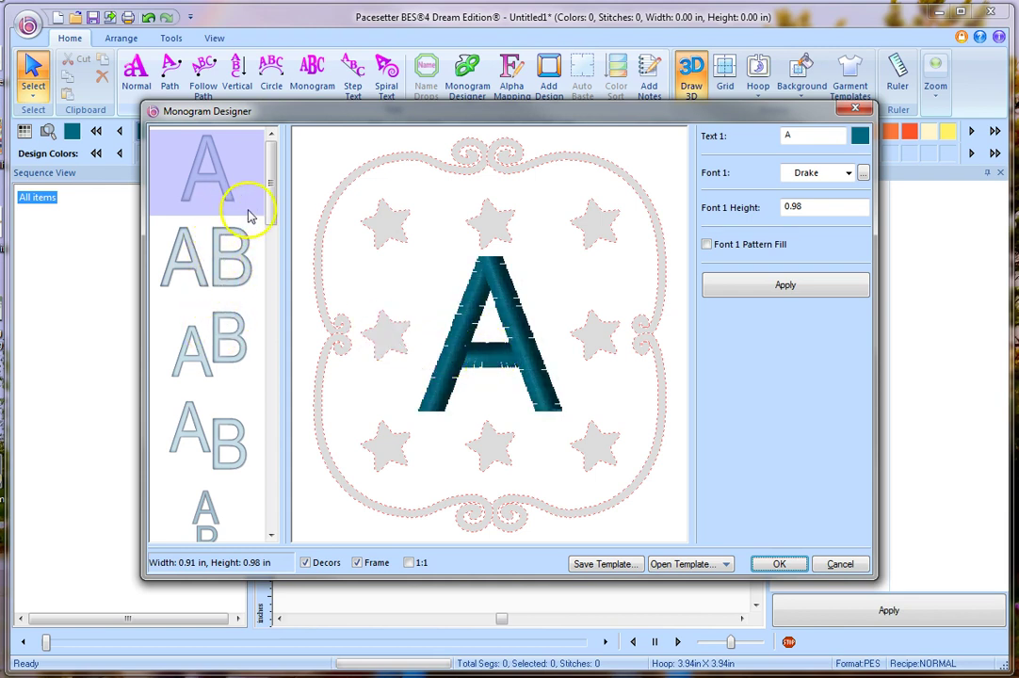
{"action": "left_click_drag", "start_coordinate": [268, 207], "coordinate": [264, 319]}
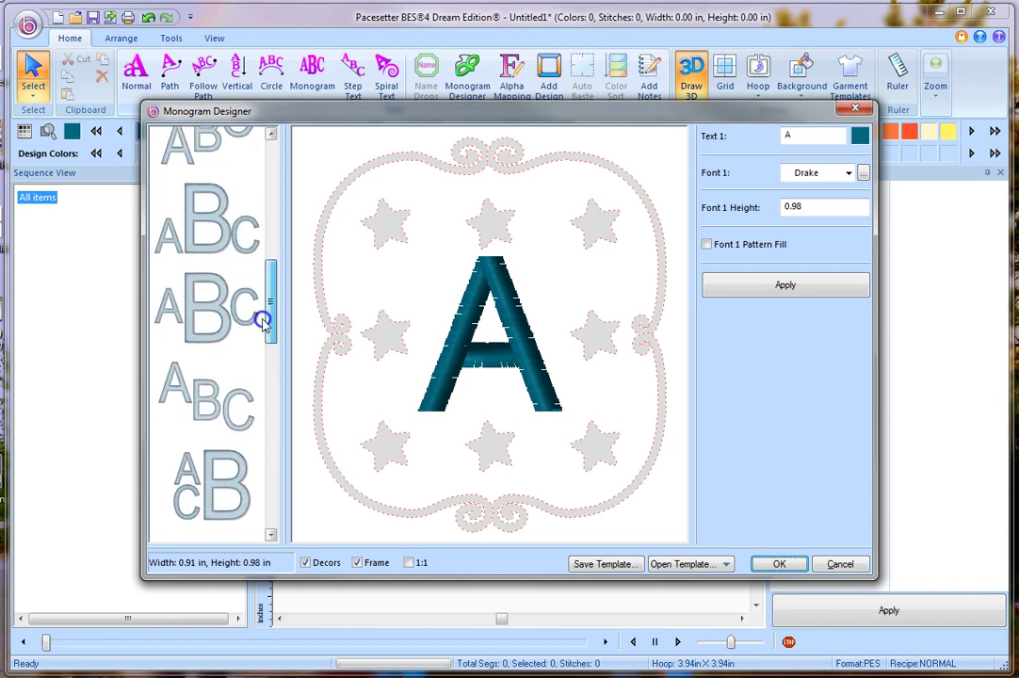
Use the small-large-small ABC template and enter J, S and H as Text 1–3.
{"action": "left_click", "coordinate": [200, 314]}
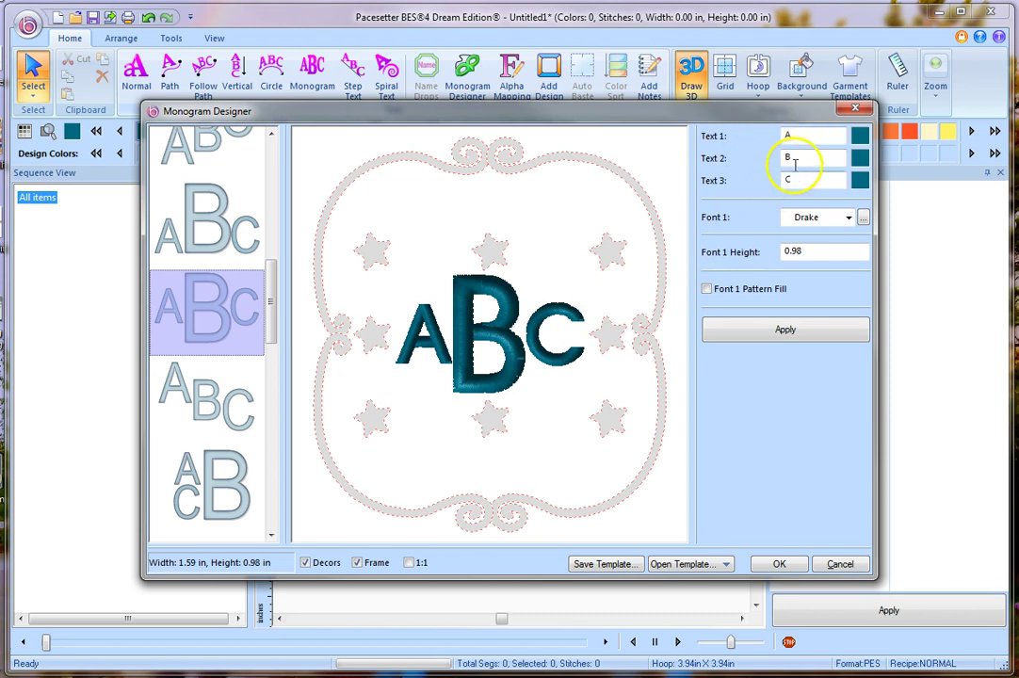
{"action": "double_click", "coordinate": [798, 135]}
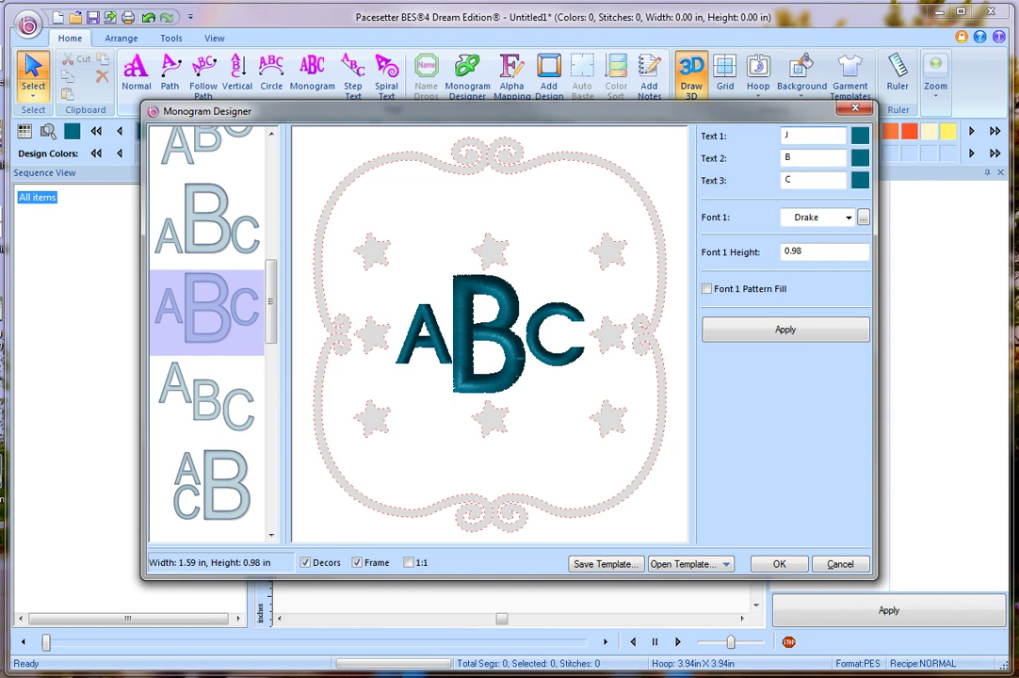
{"action": "double_click", "coordinate": [774, 159]}
{"action": "double_click", "coordinate": [796, 179]}
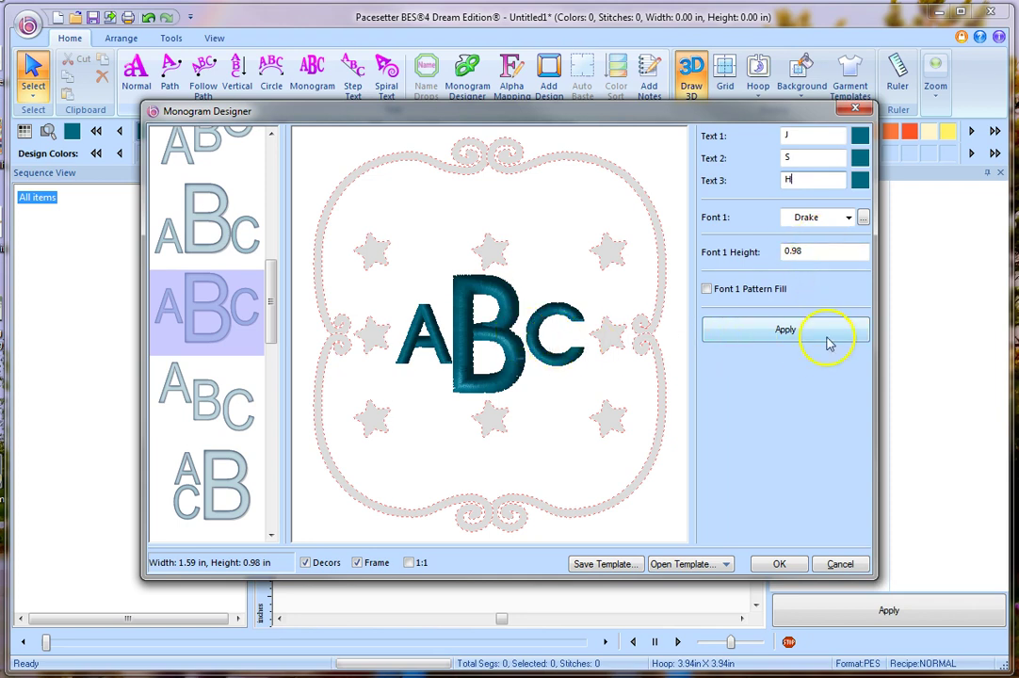
Colour the middle letter S with Periwinkle (332) thread and apply it.
{"action": "left_click", "coordinate": [860, 159]}
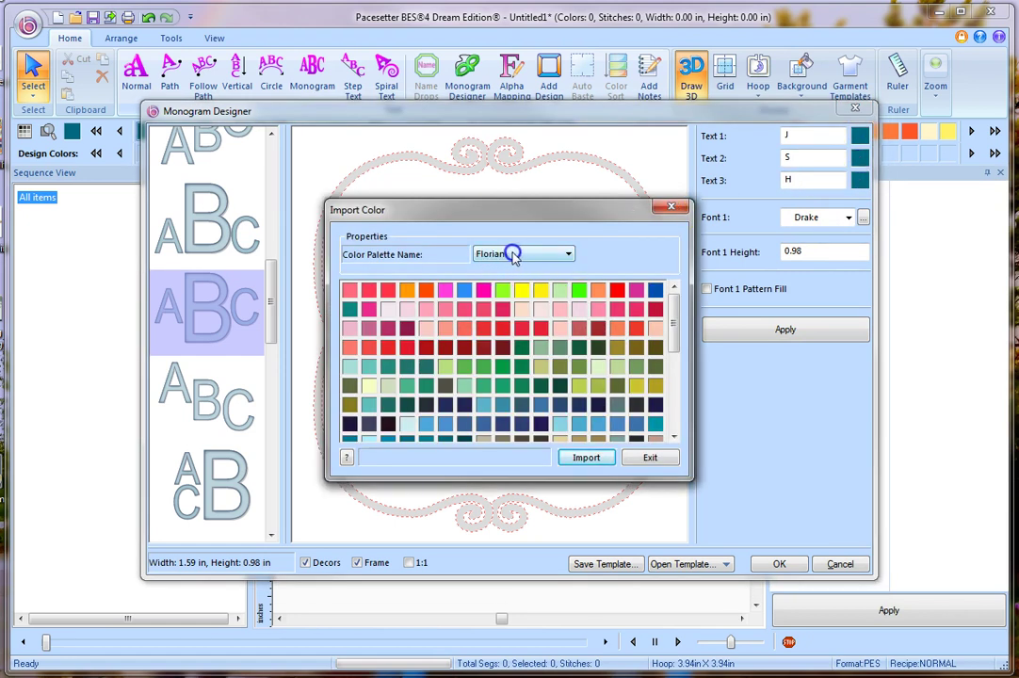
{"action": "left_click", "coordinate": [539, 405]}
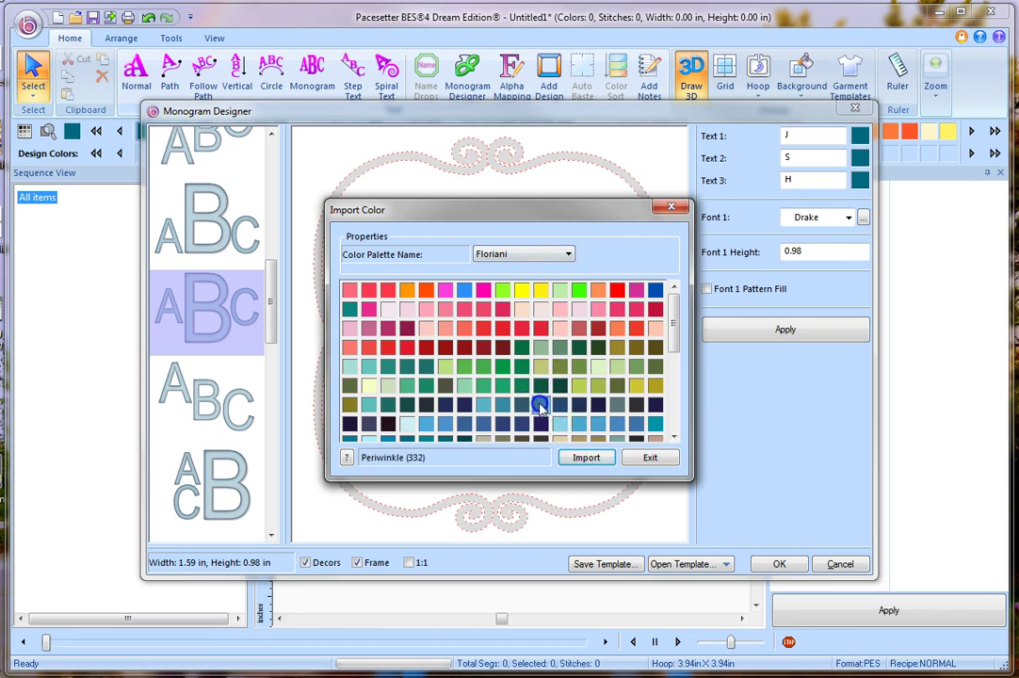
{"action": "left_click", "coordinate": [580, 457]}
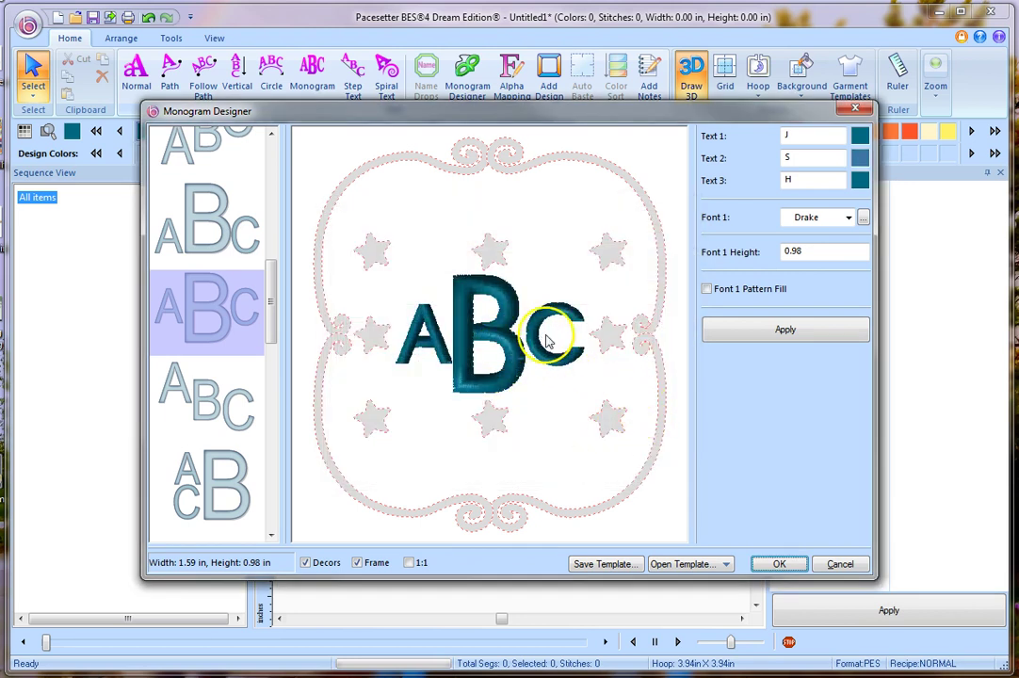
{"action": "left_click", "coordinate": [860, 159]}
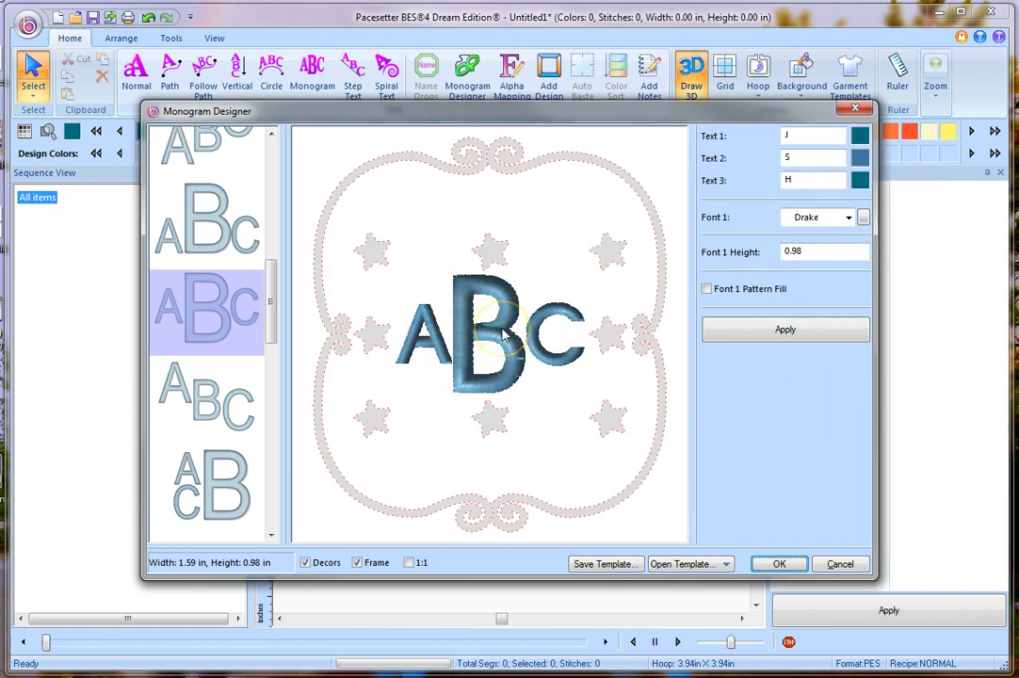
{"action": "left_click", "coordinate": [767, 331]}
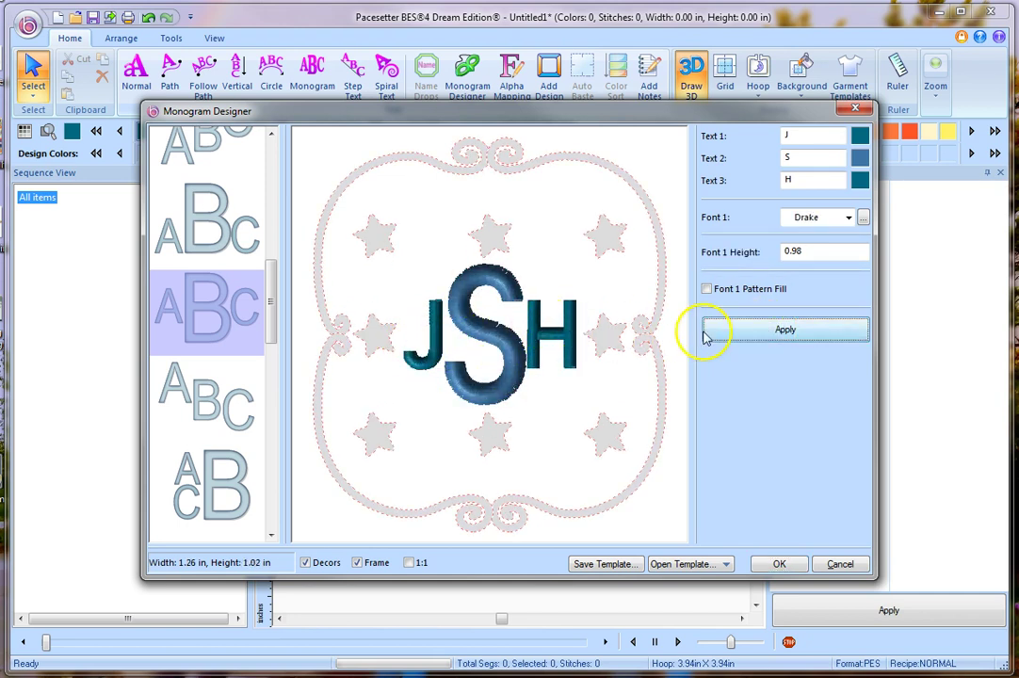
Colour the J and H with Pristine Blue (55) thread and apply the changes.
{"action": "left_click", "coordinate": [858, 182]}
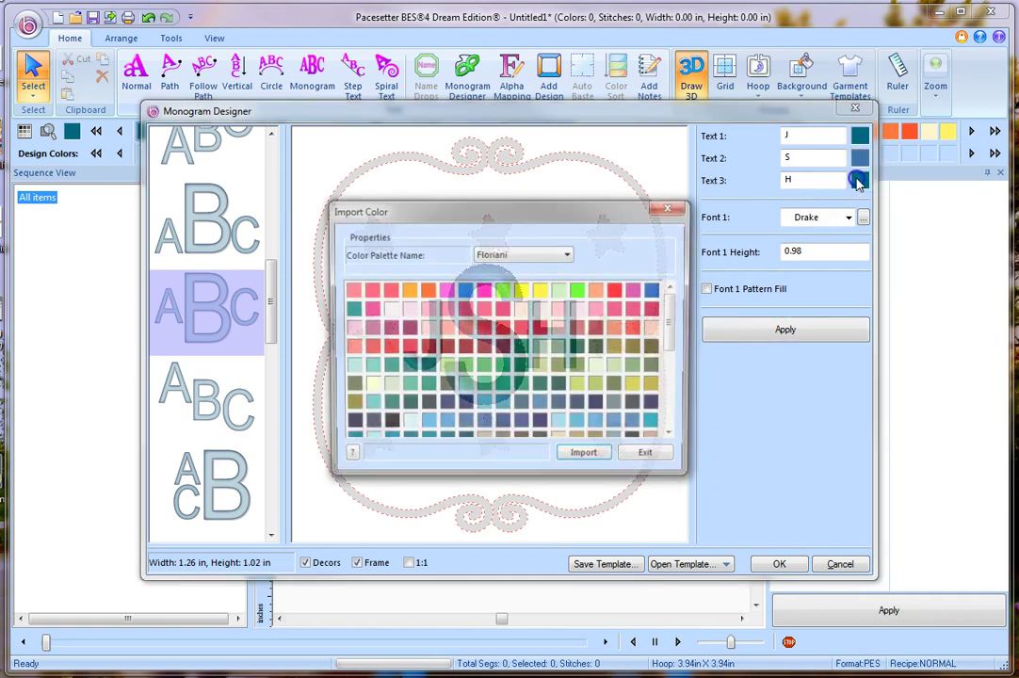
{"action": "left_click", "coordinate": [654, 291]}
{"action": "left_click", "coordinate": [587, 458]}
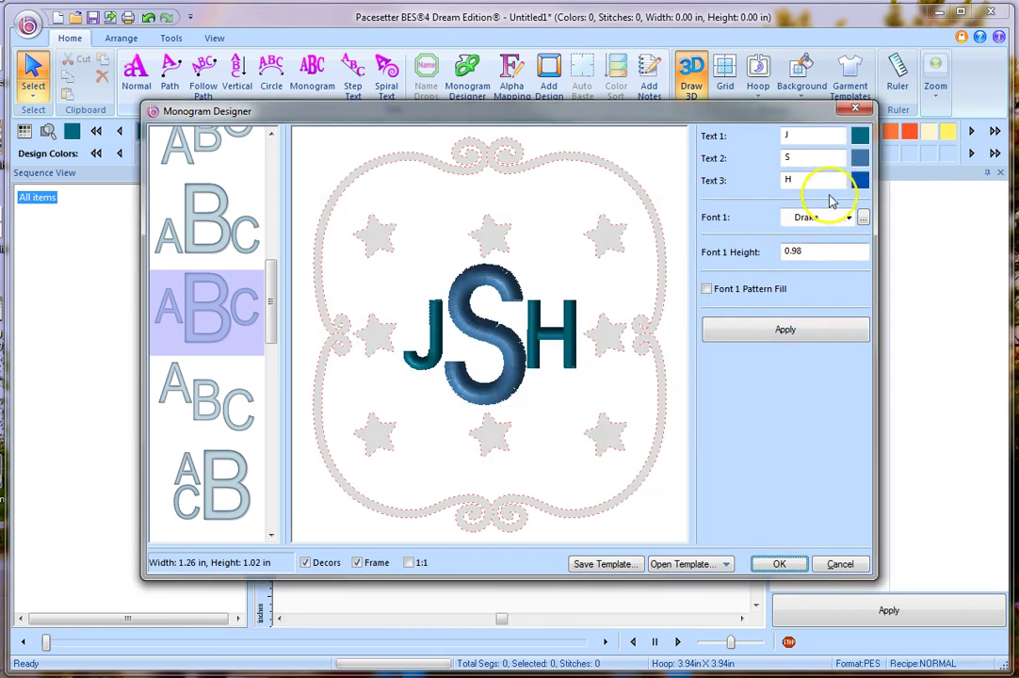
{"action": "left_click", "coordinate": [860, 136]}
{"action": "left_click", "coordinate": [654, 290]}
{"action": "left_click", "coordinate": [585, 457]}
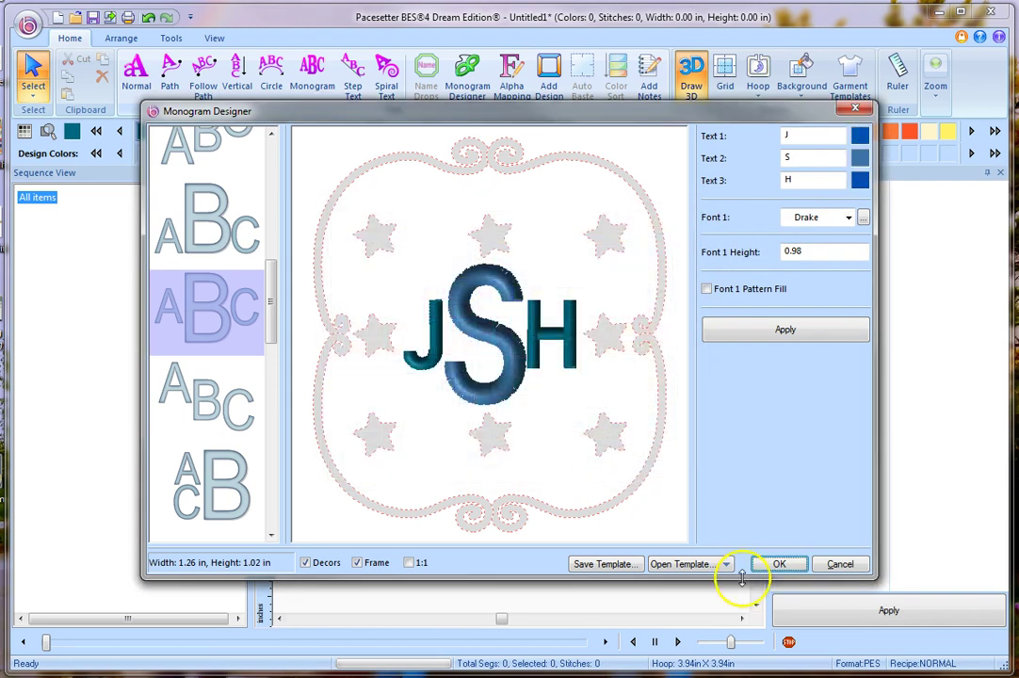
{"action": "left_click", "coordinate": [765, 332]}
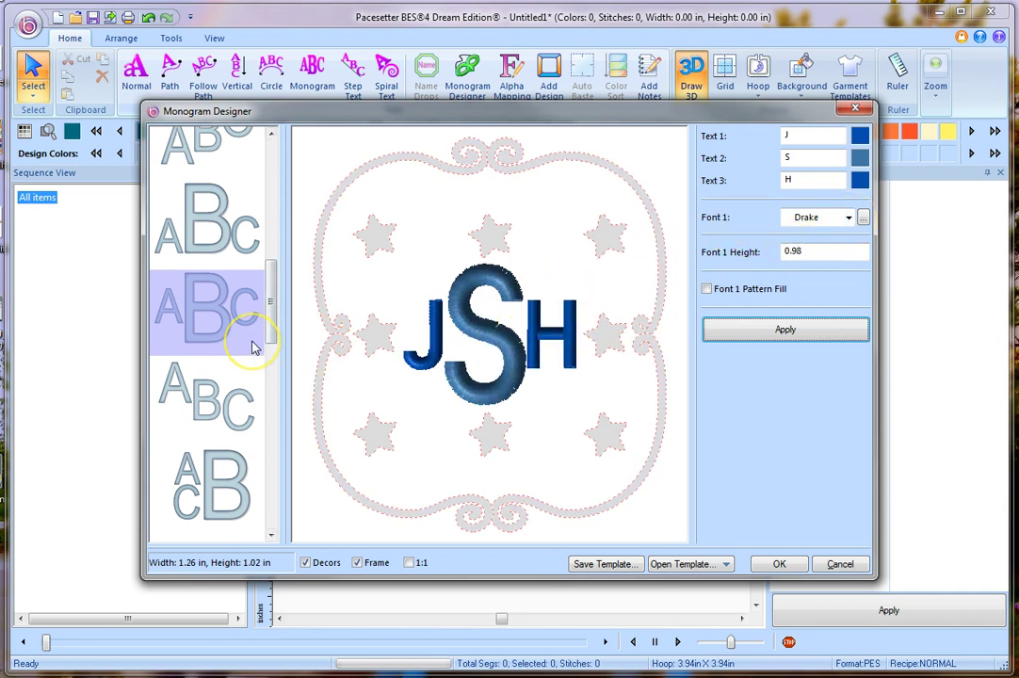
Apply the Hounds font to the JSH letters, widening the design to 1.97 × 1.00 in.
{"action": "left_click", "coordinate": [194, 338]}
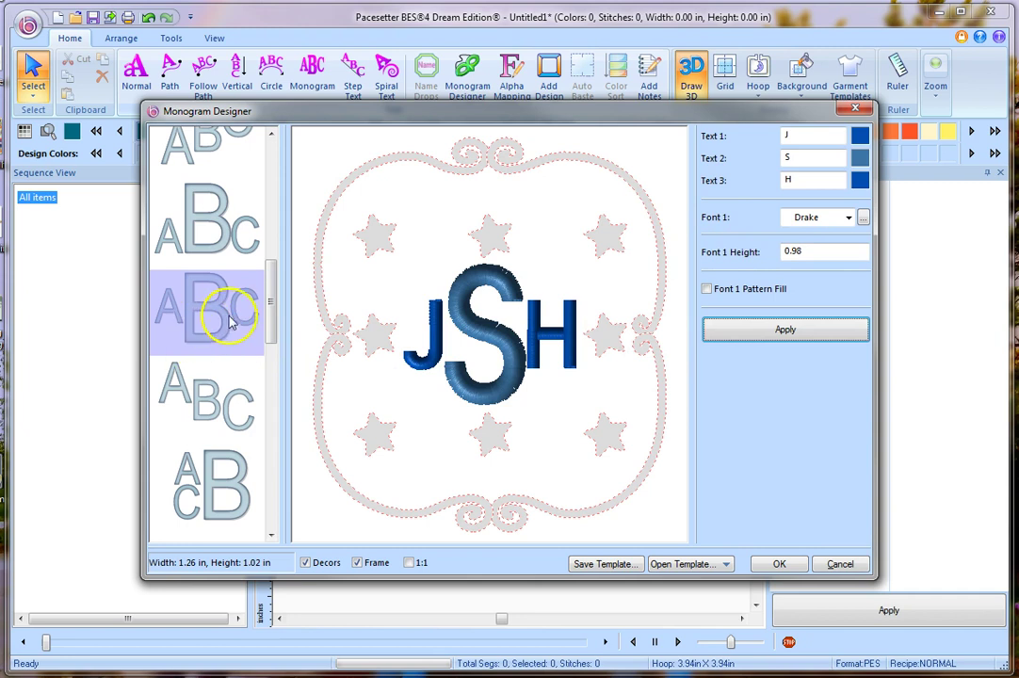
{"action": "left_click", "coordinate": [485, 326]}
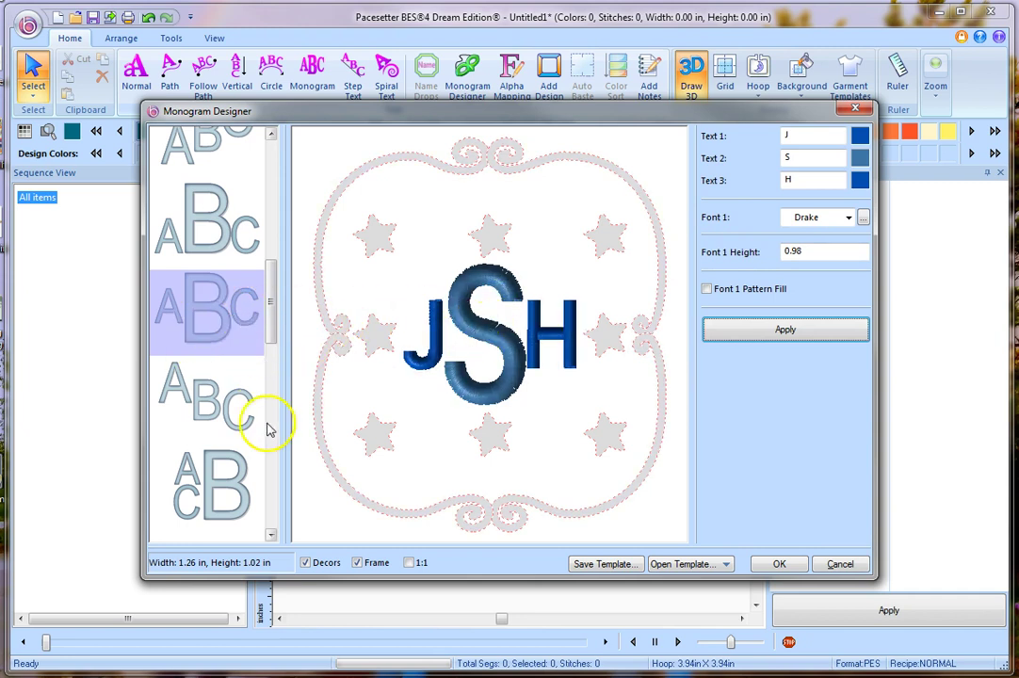
{"action": "left_click", "coordinate": [848, 218]}
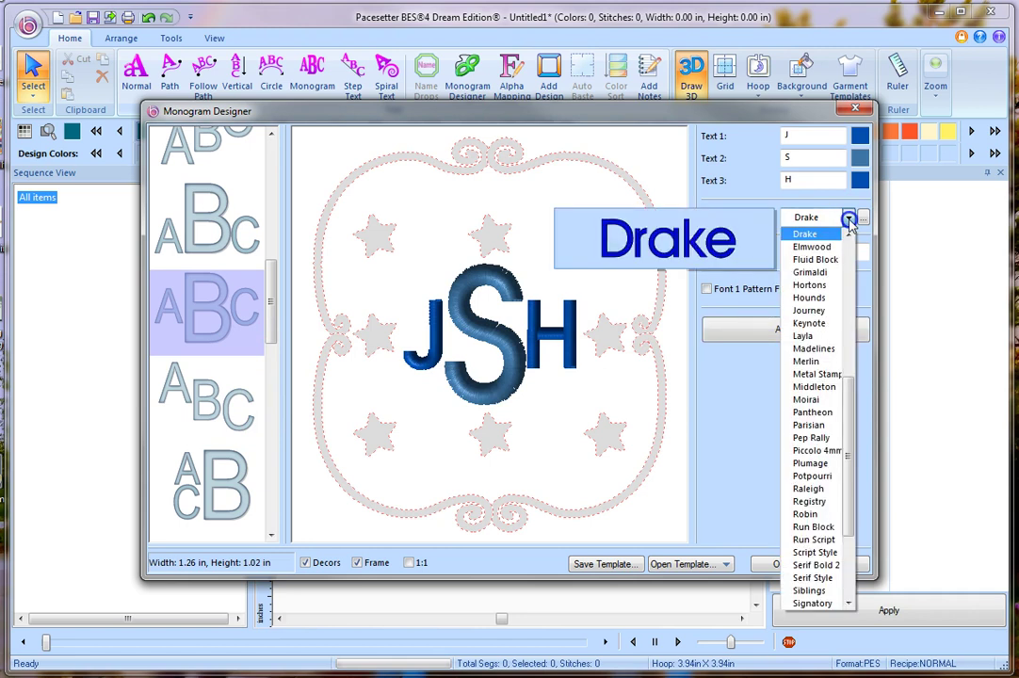
{"action": "left_click", "coordinate": [812, 298]}
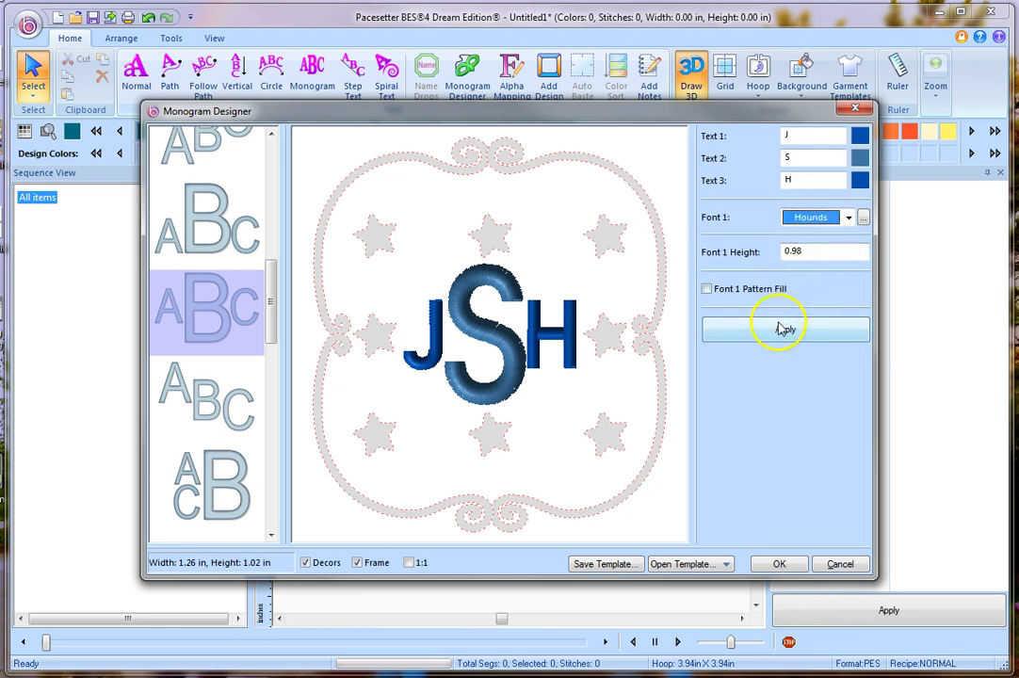
{"action": "left_click", "coordinate": [784, 329]}
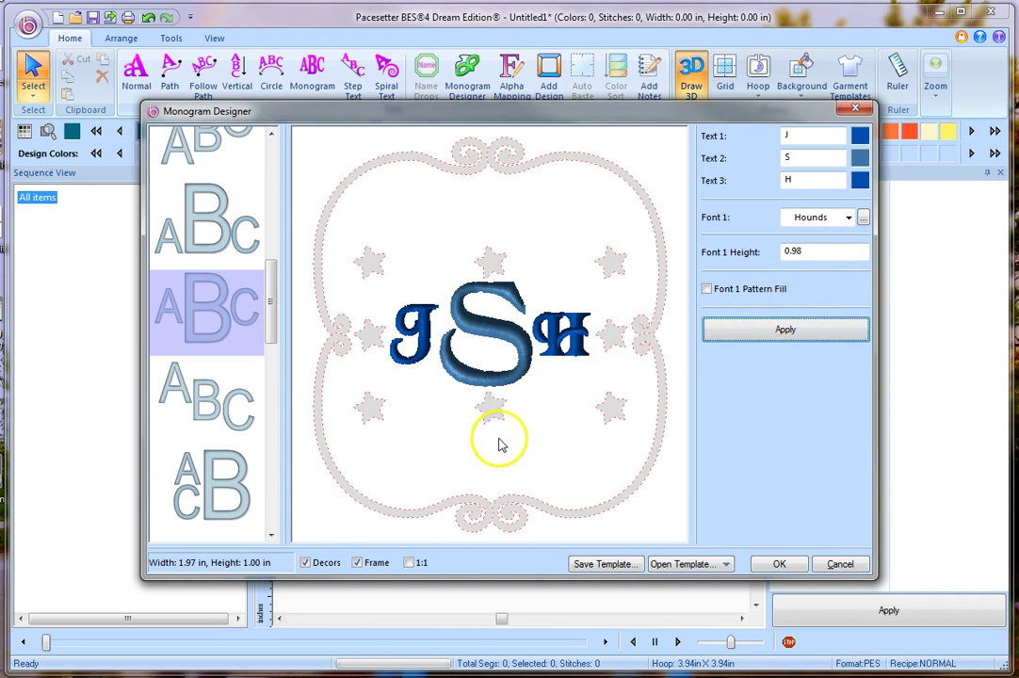
{"action": "left_click", "coordinate": [863, 217]}
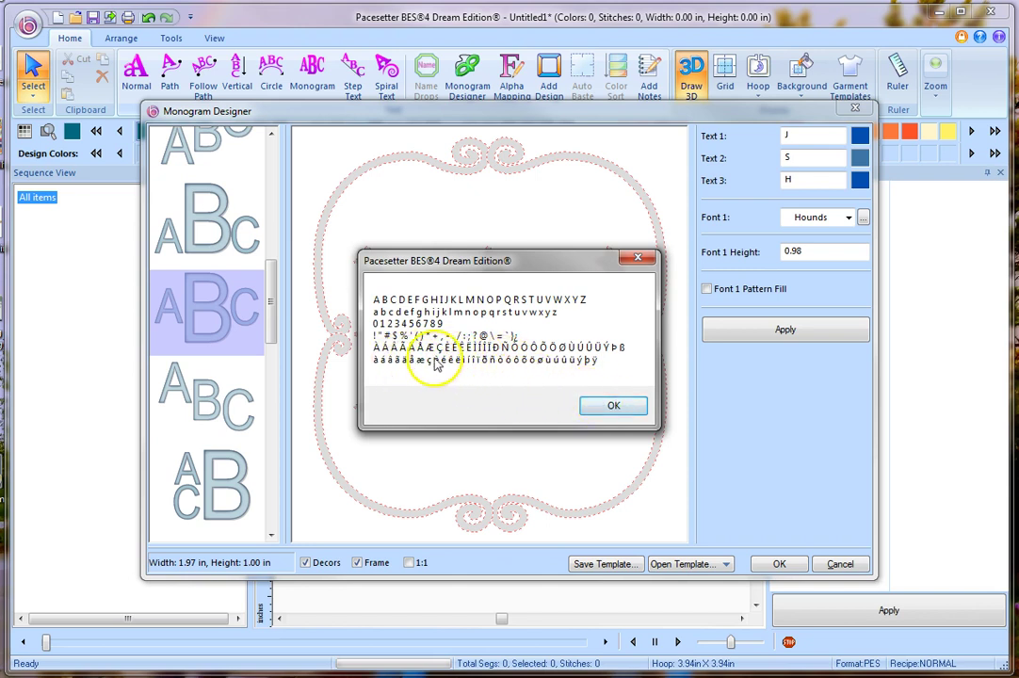
{"action": "left_click", "coordinate": [617, 411]}
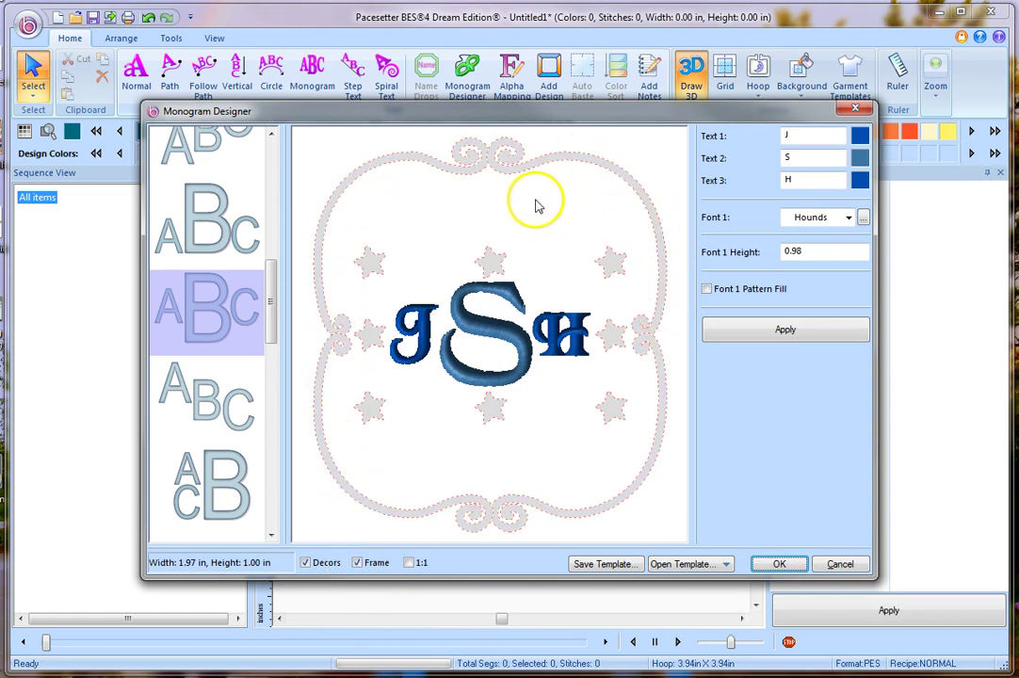
Replace the lower-right and upper-left stars with the BMD-BDF-004 shell decor.
{"action": "left_click", "coordinate": [489, 264]}
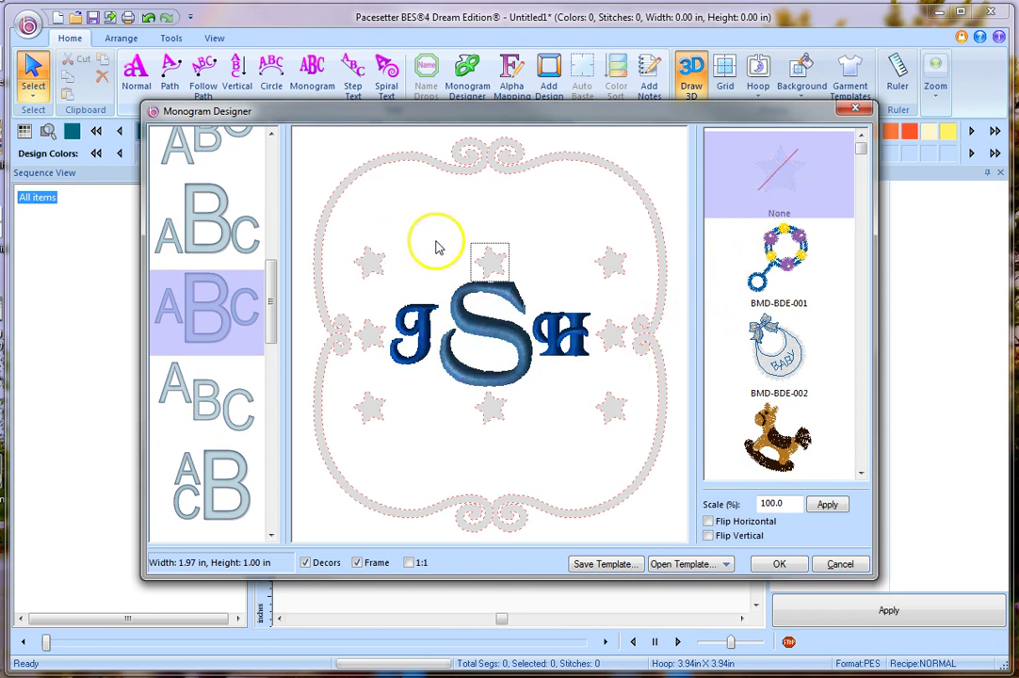
{"action": "left_click", "coordinate": [608, 412]}
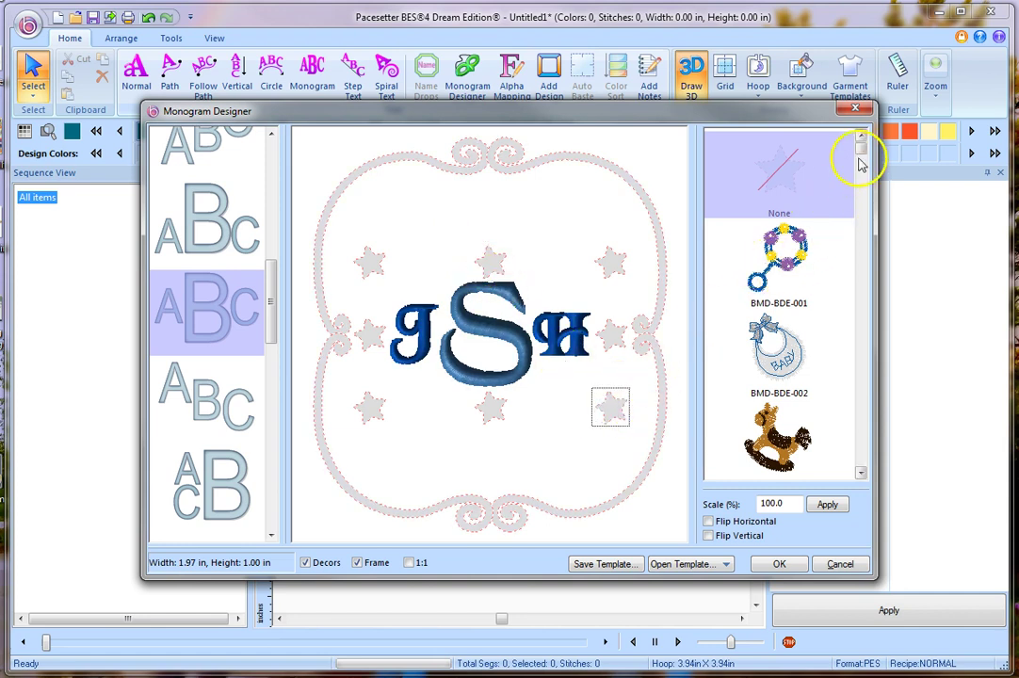
{"action": "left_click_drag", "start_coordinate": [860, 151], "coordinate": [860, 179]}
{"action": "left_click", "coordinate": [778, 230]}
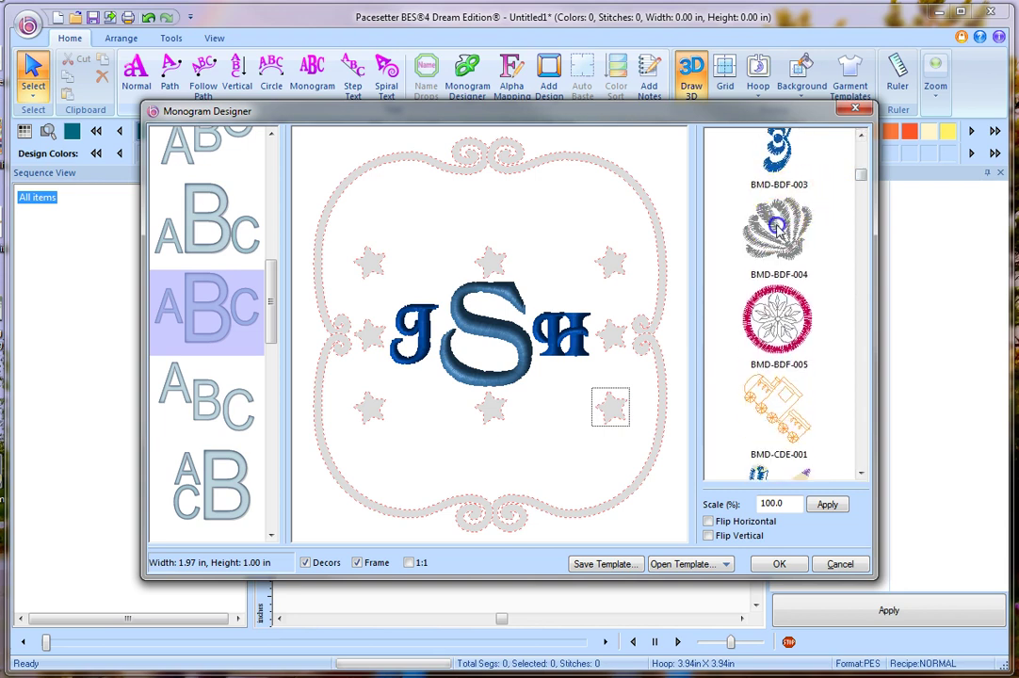
{"action": "left_click", "coordinate": [781, 234]}
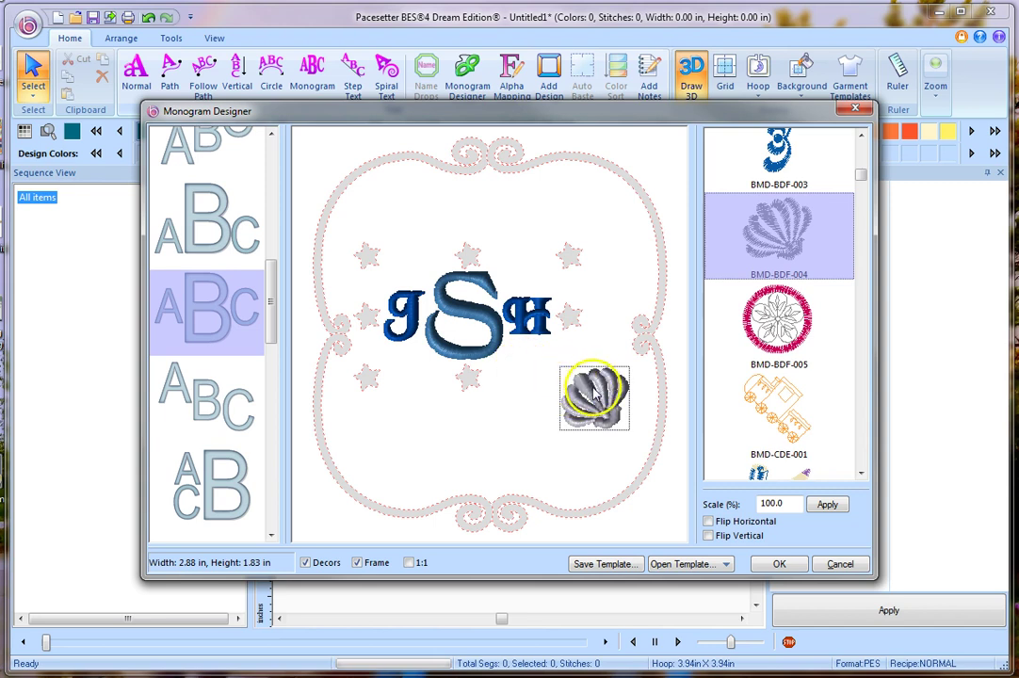
{"action": "left_click", "coordinate": [366, 256]}
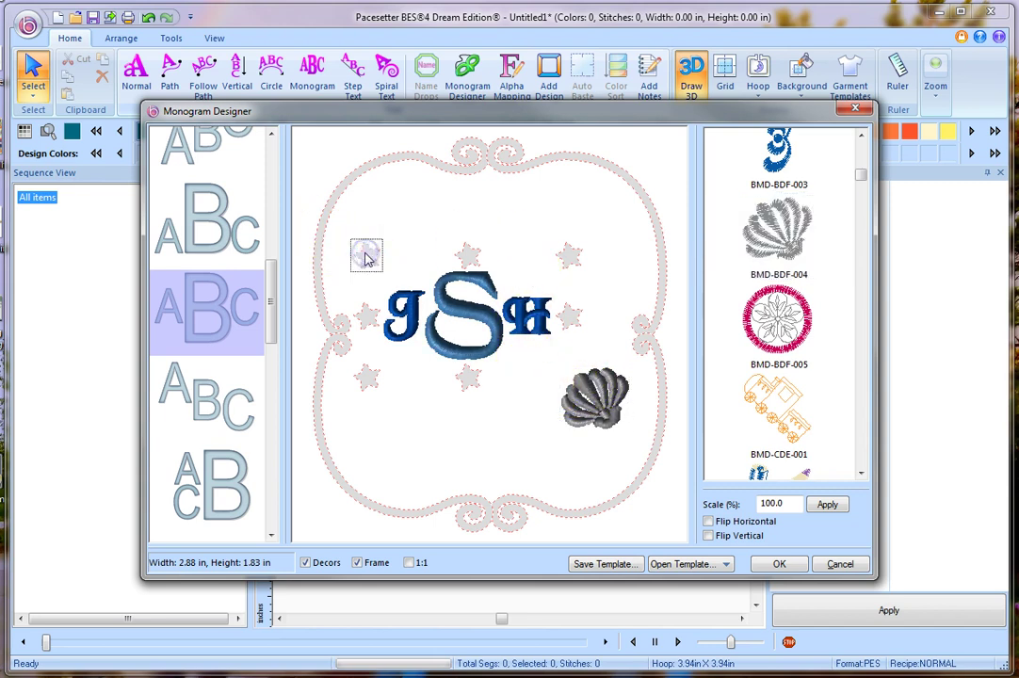
{"action": "left_click", "coordinate": [776, 235]}
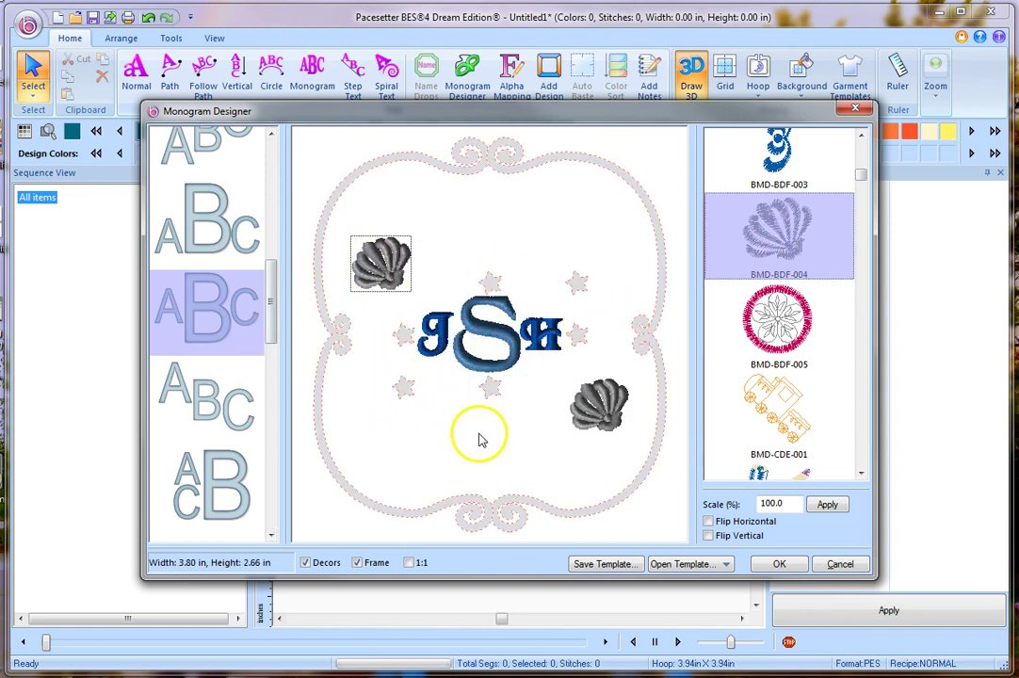
{"action": "left_click_drag", "start_coordinate": [857, 187], "coordinate": [863, 239]}
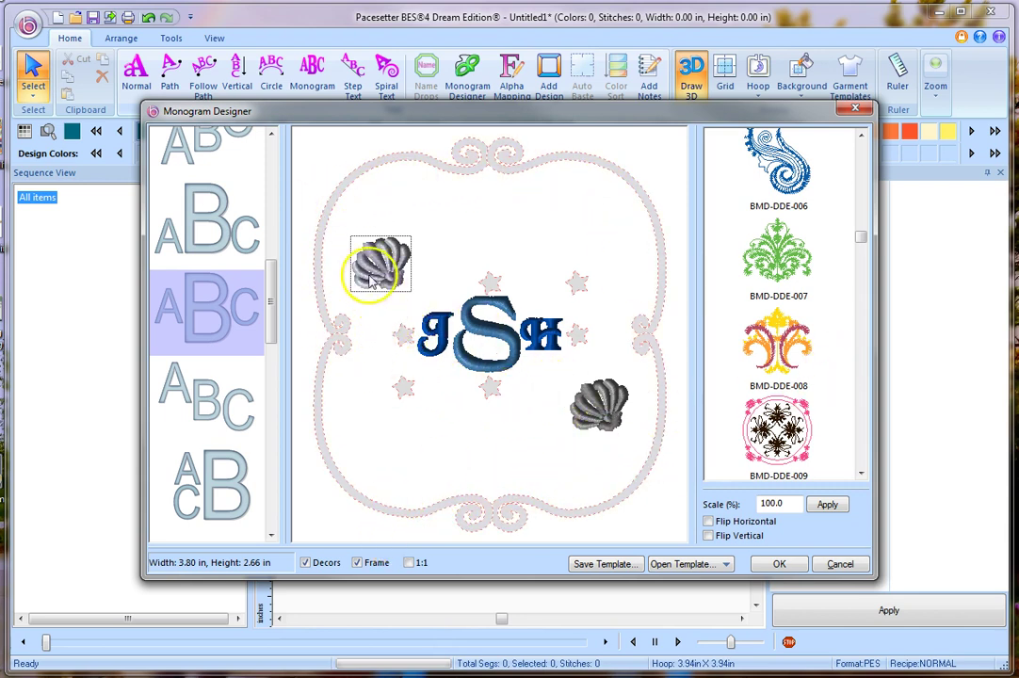
Hide the star decors and set both shell positions to None, returning to 1.97 × 1.00 in.
{"action": "left_click", "coordinate": [304, 562]}
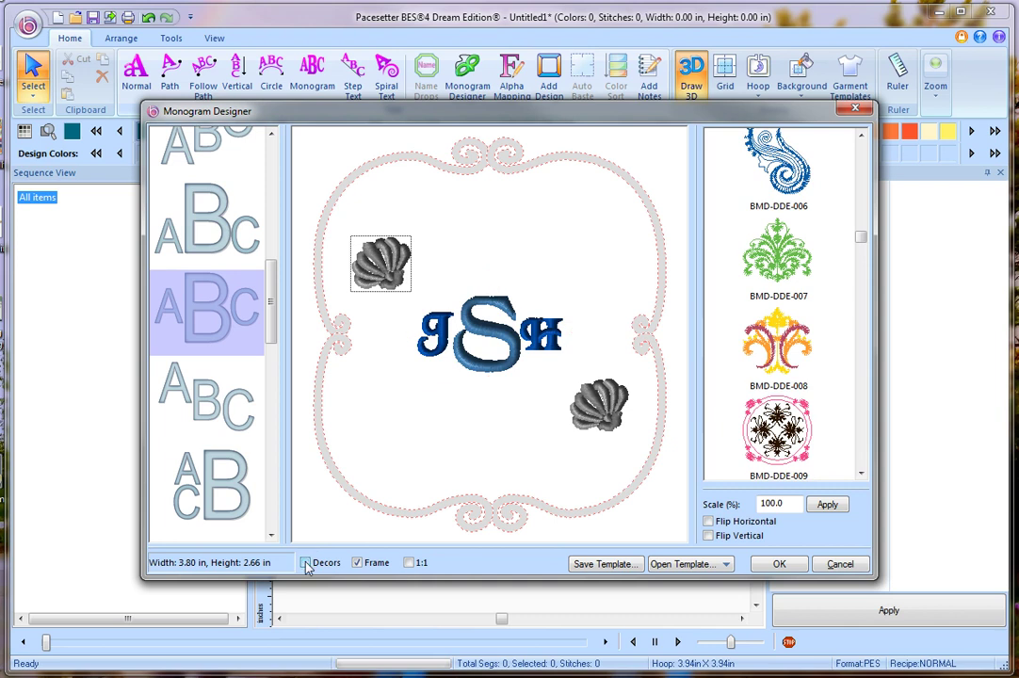
{"action": "left_click", "coordinate": [603, 407]}
{"action": "left_click", "coordinate": [799, 505]}
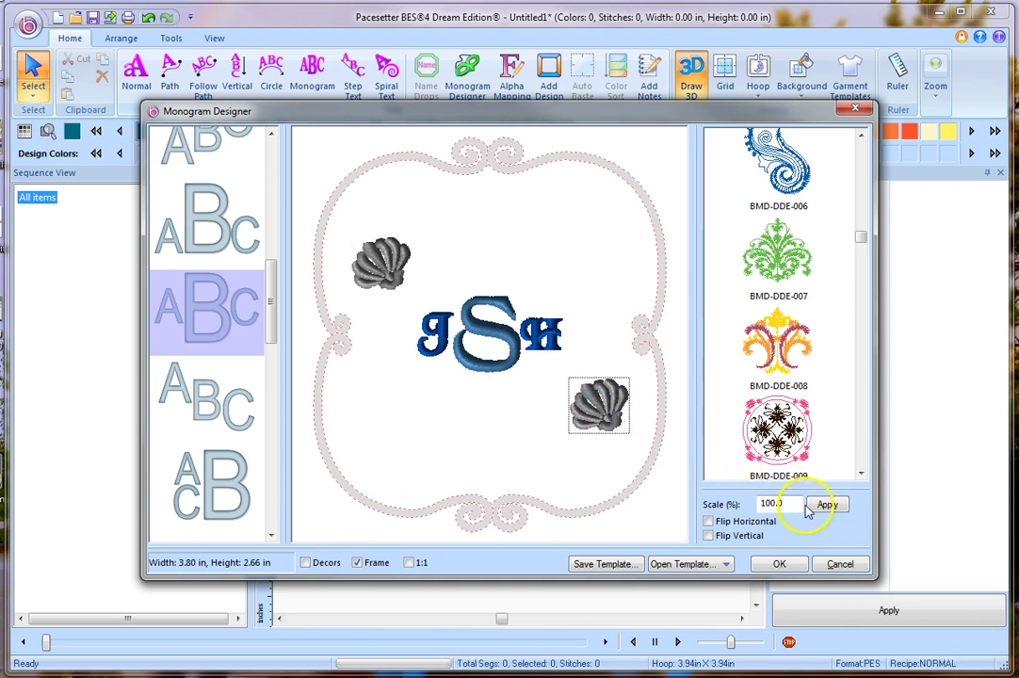
{"action": "left_click_drag", "start_coordinate": [860, 235], "coordinate": [861, 139]}
{"action": "left_click", "coordinate": [599, 403]}
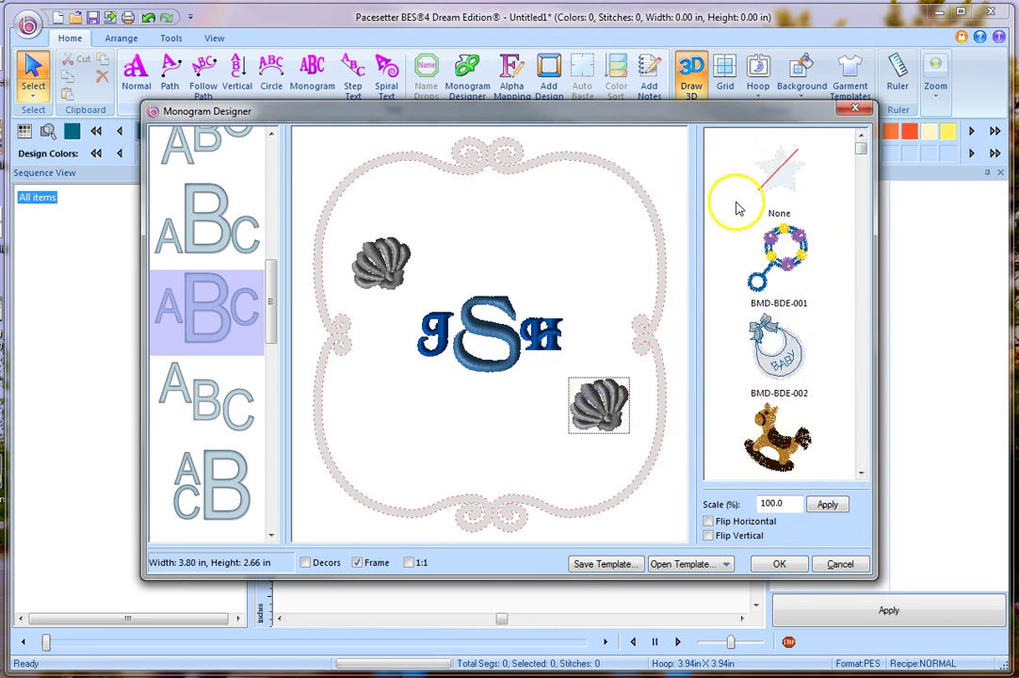
{"action": "left_click", "coordinate": [787, 180]}
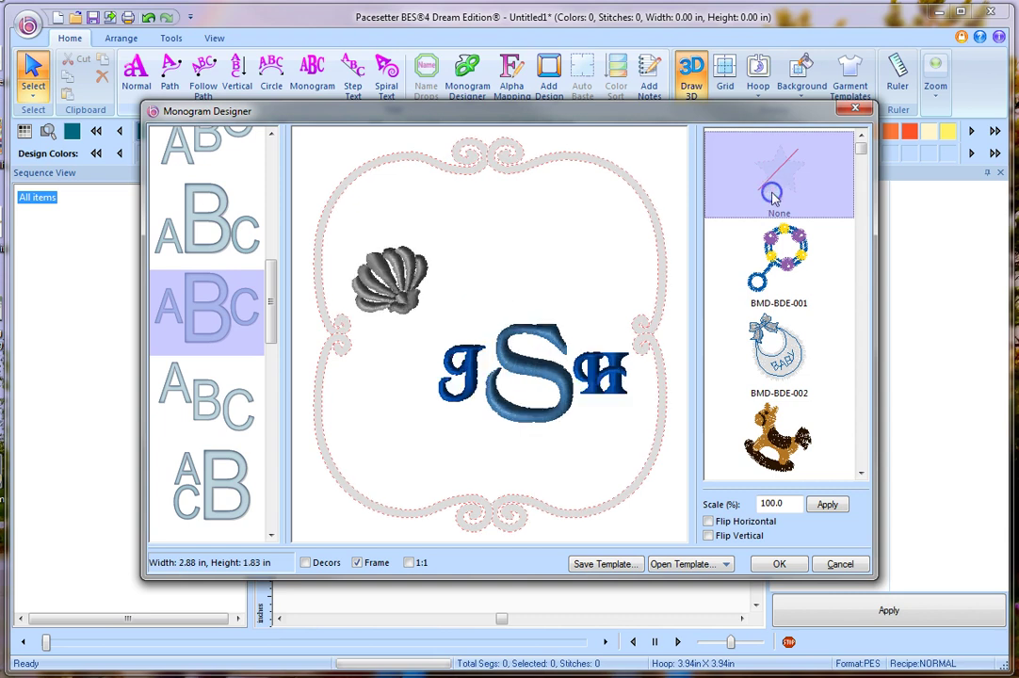
{"action": "left_click", "coordinate": [398, 288]}
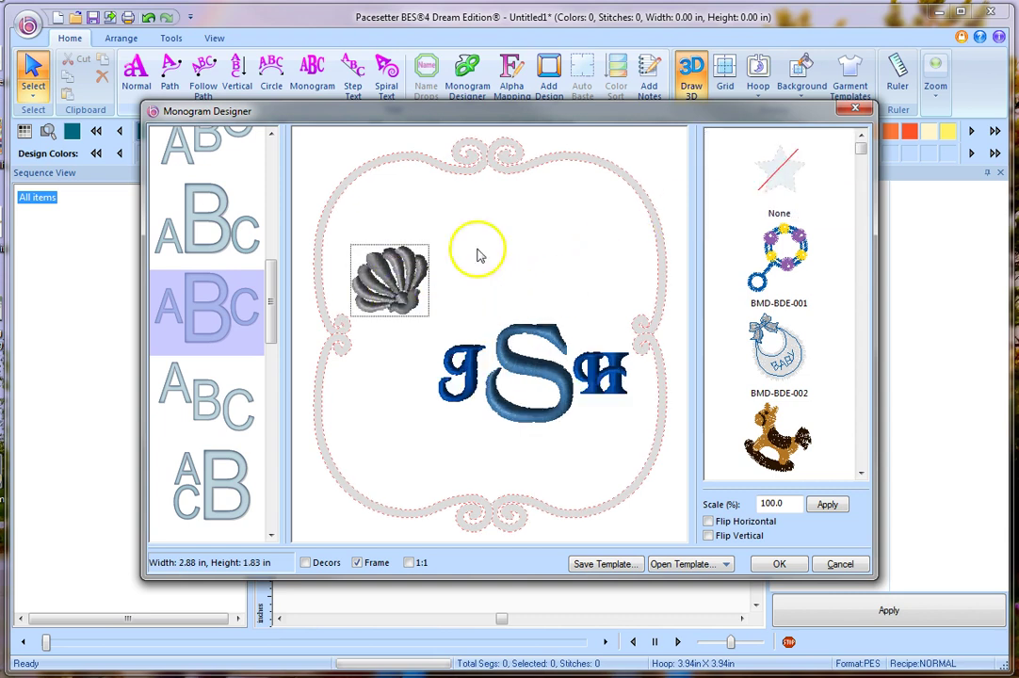
{"action": "left_click", "coordinate": [779, 179]}
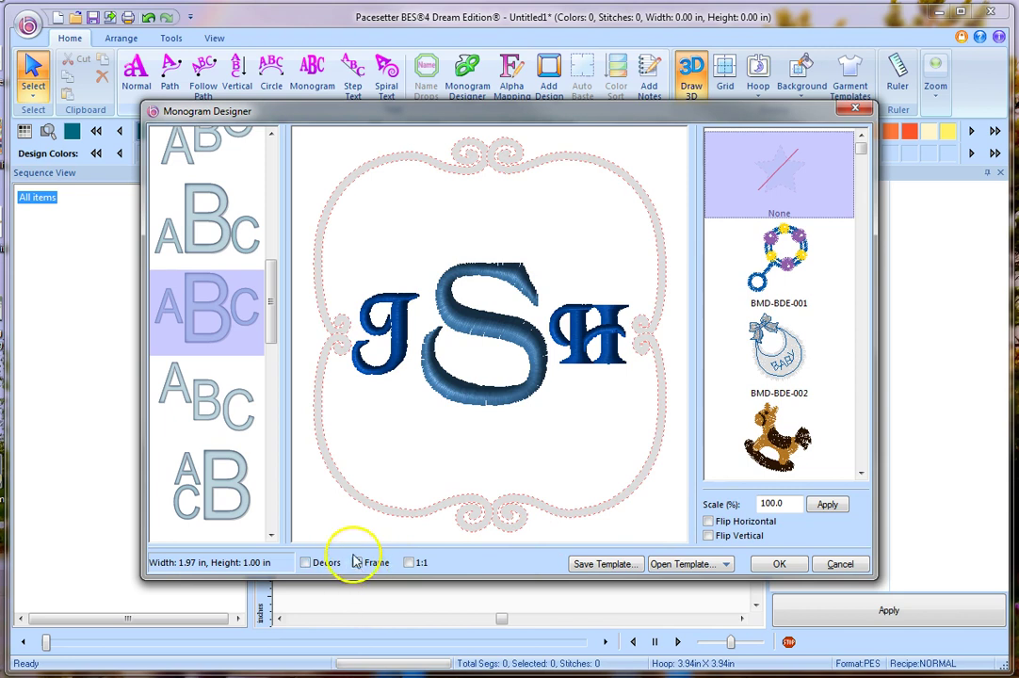
Preview frames BMF-BD-0001, BMF-BD-0002, BMF-BD-0003 and BMF-CD-0004 around the monogram.
{"action": "left_click", "coordinate": [348, 494]}
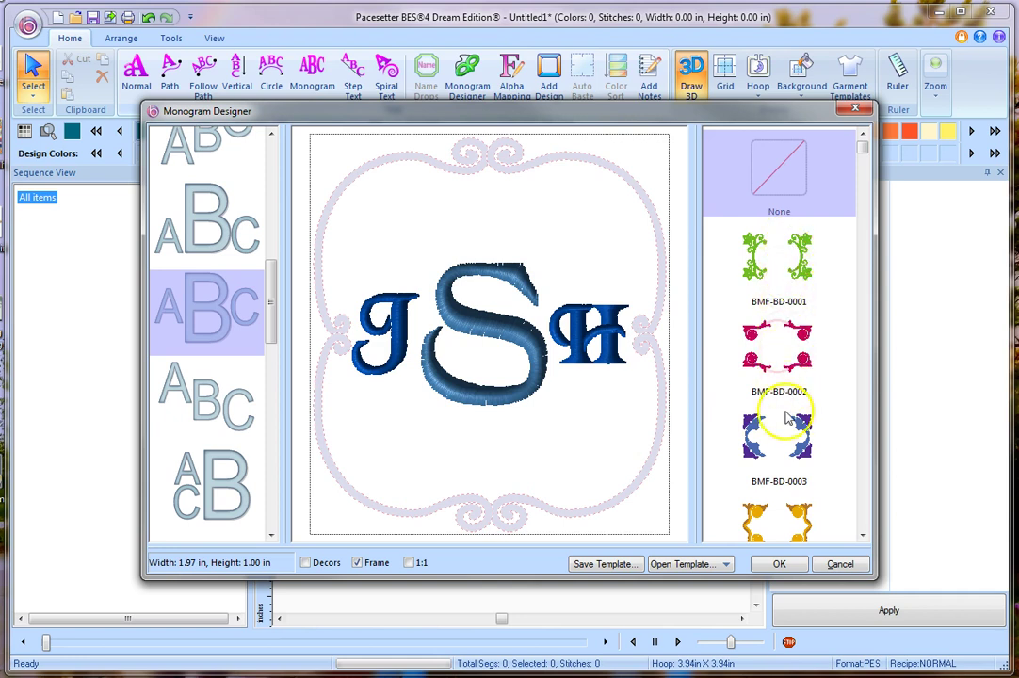
{"action": "left_click", "coordinate": [799, 260]}
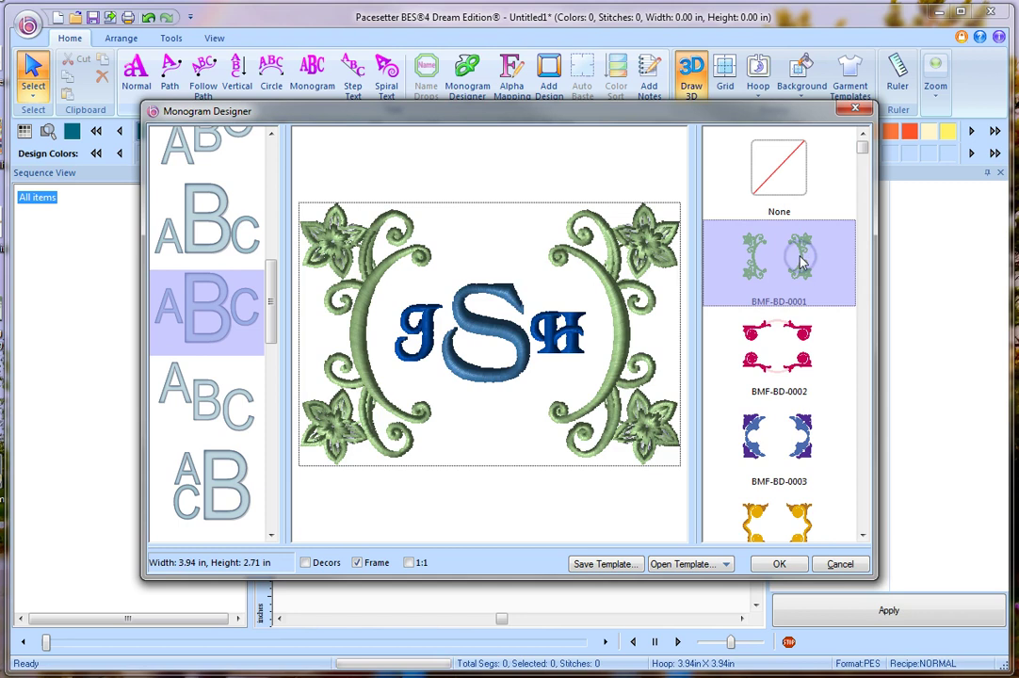
{"action": "left_click", "coordinate": [802, 353]}
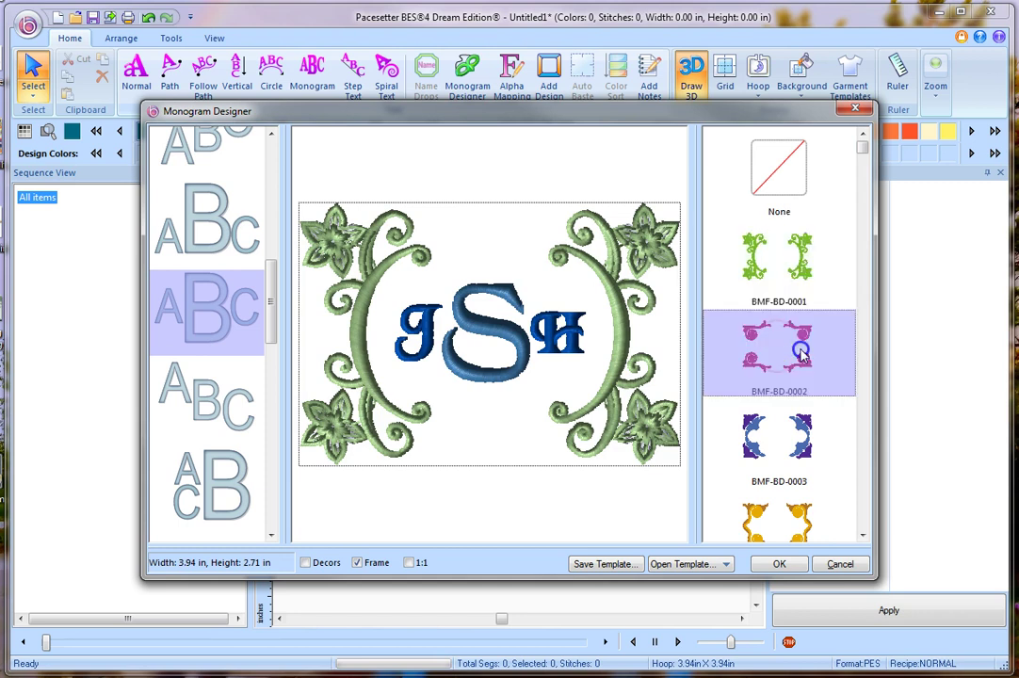
{"action": "left_click", "coordinate": [799, 431]}
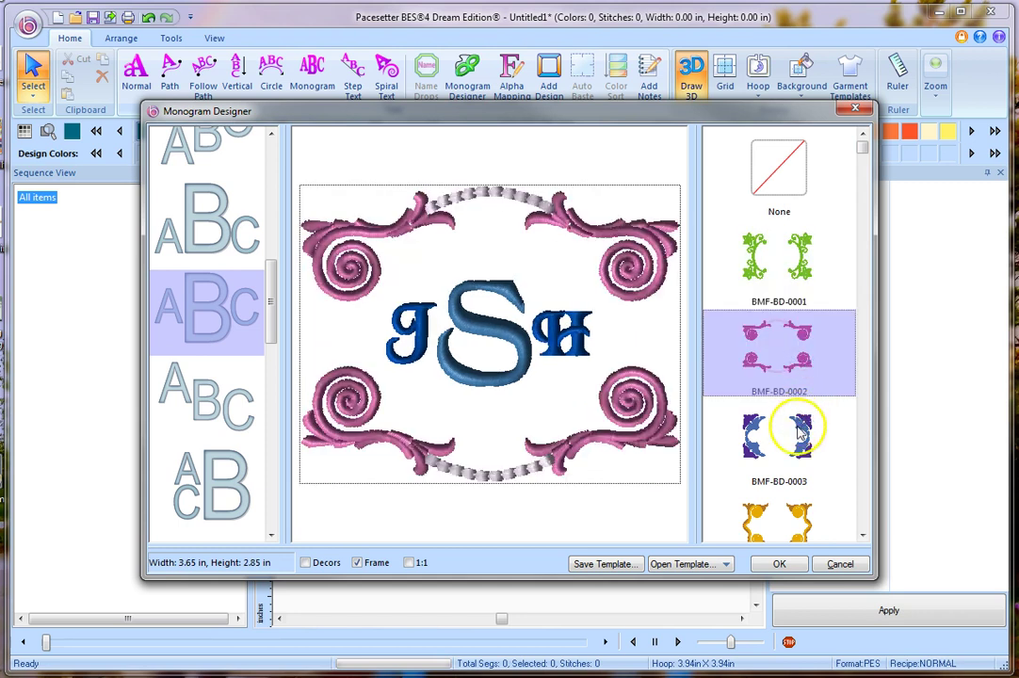
{"action": "left_click_drag", "start_coordinate": [865, 150], "coordinate": [863, 200]}
{"action": "left_click", "coordinate": [782, 370]}
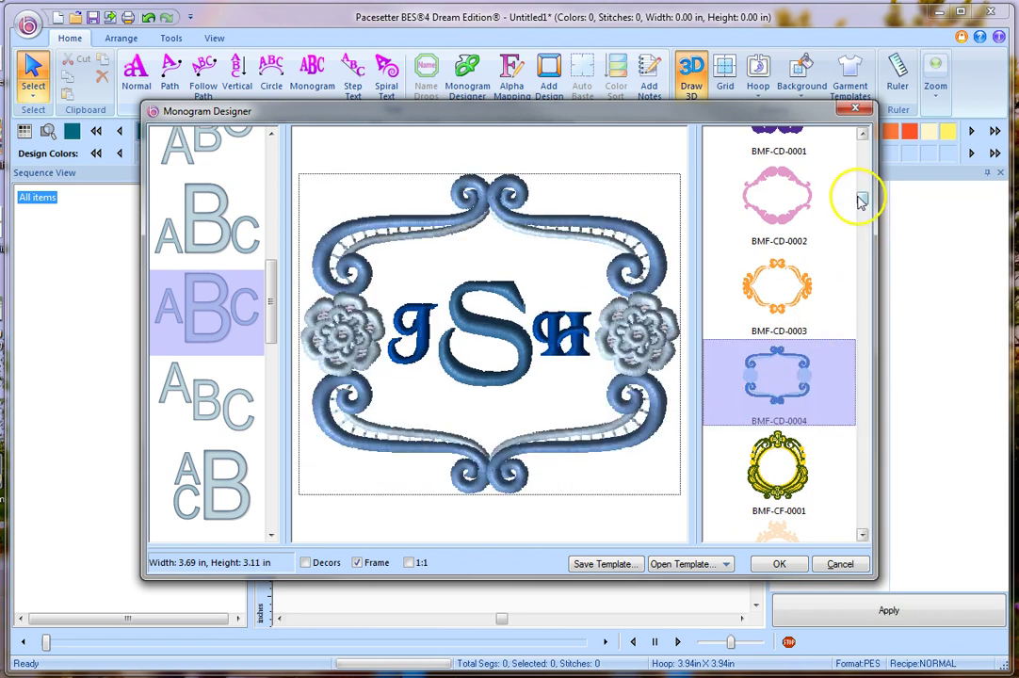
{"action": "left_click_drag", "start_coordinate": [861, 199], "coordinate": [864, 216]}
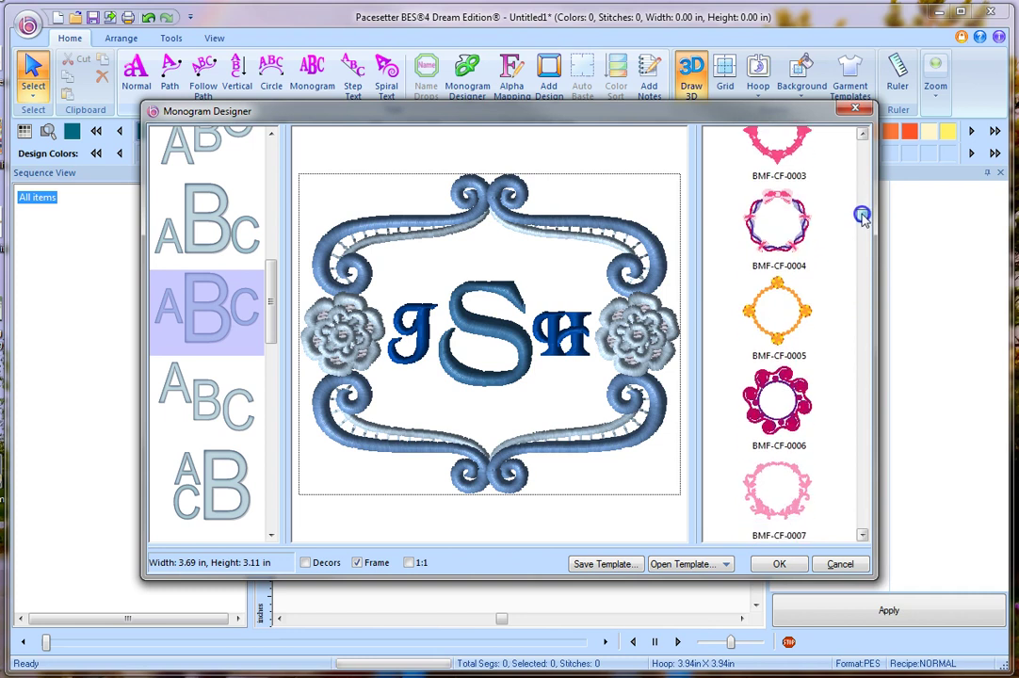
Try BMF-CF-0004 and the BMF-FF frames, settling on the round tree-and-rainbow landscape frame.
{"action": "left_click", "coordinate": [802, 251]}
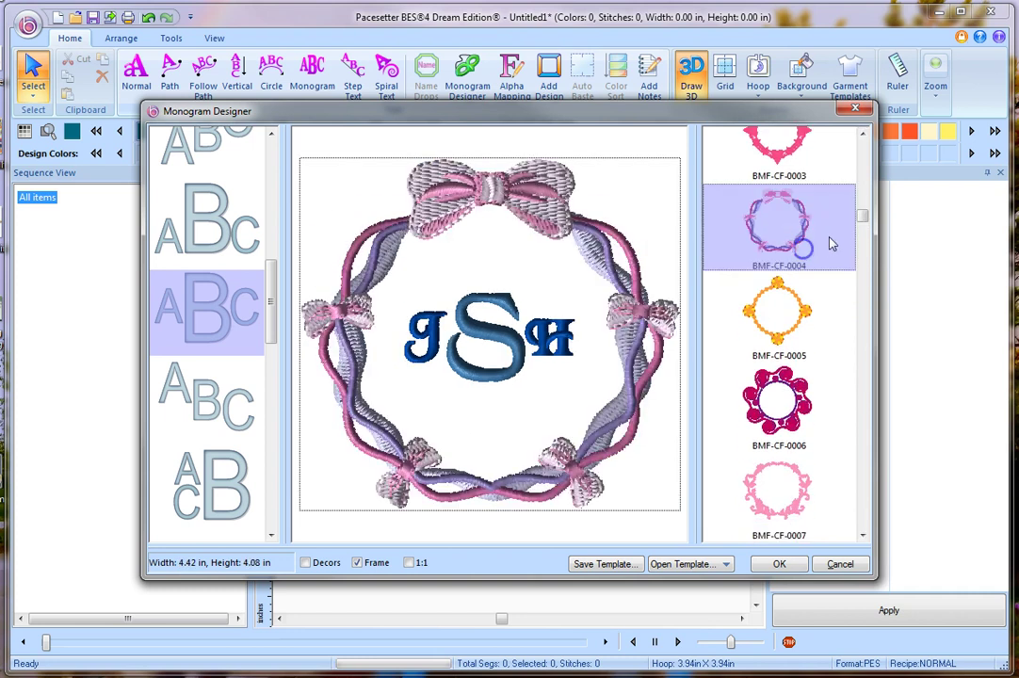
{"action": "left_click_drag", "start_coordinate": [864, 217], "coordinate": [865, 279]}
{"action": "left_click", "coordinate": [826, 293]}
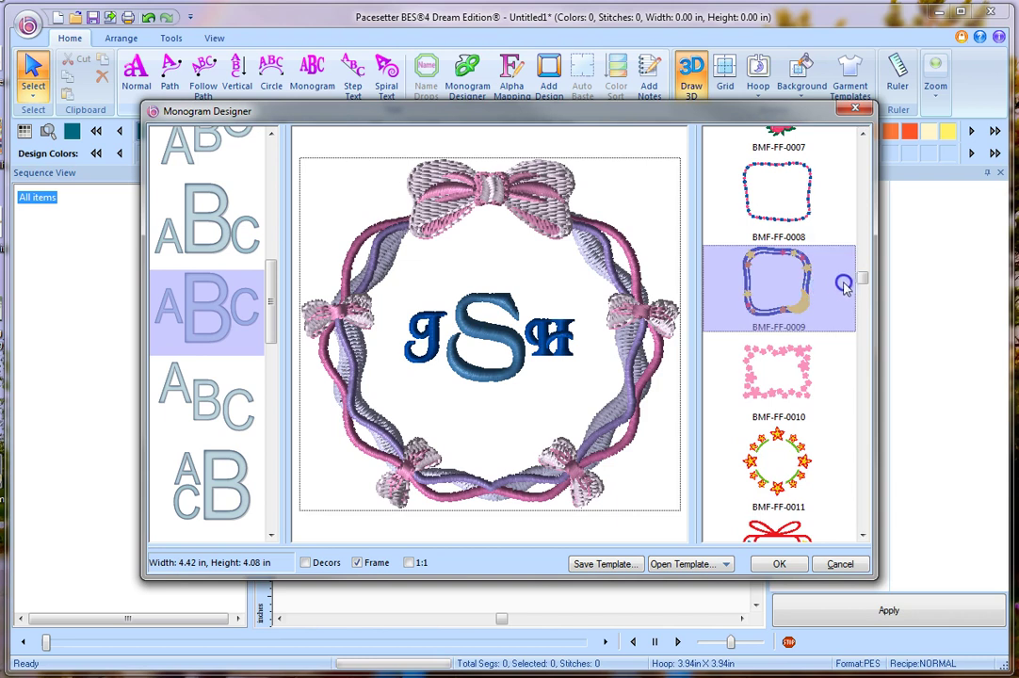
{"action": "left_click_drag", "start_coordinate": [860, 283], "coordinate": [862, 294]}
{"action": "left_click", "coordinate": [779, 376]}
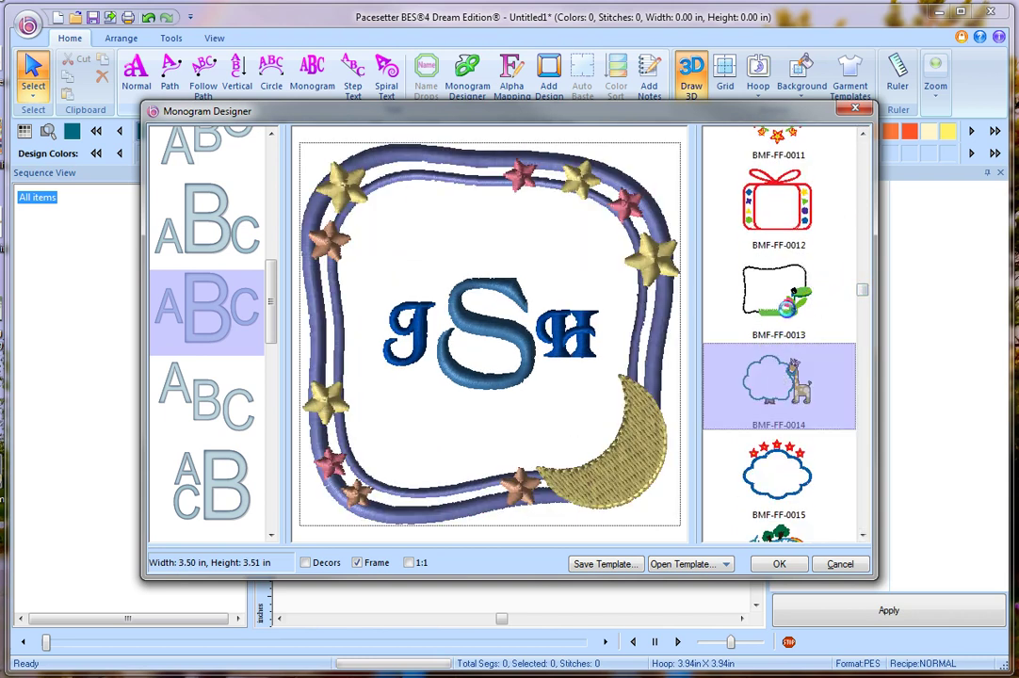
{"action": "left_click", "coordinate": [780, 301]}
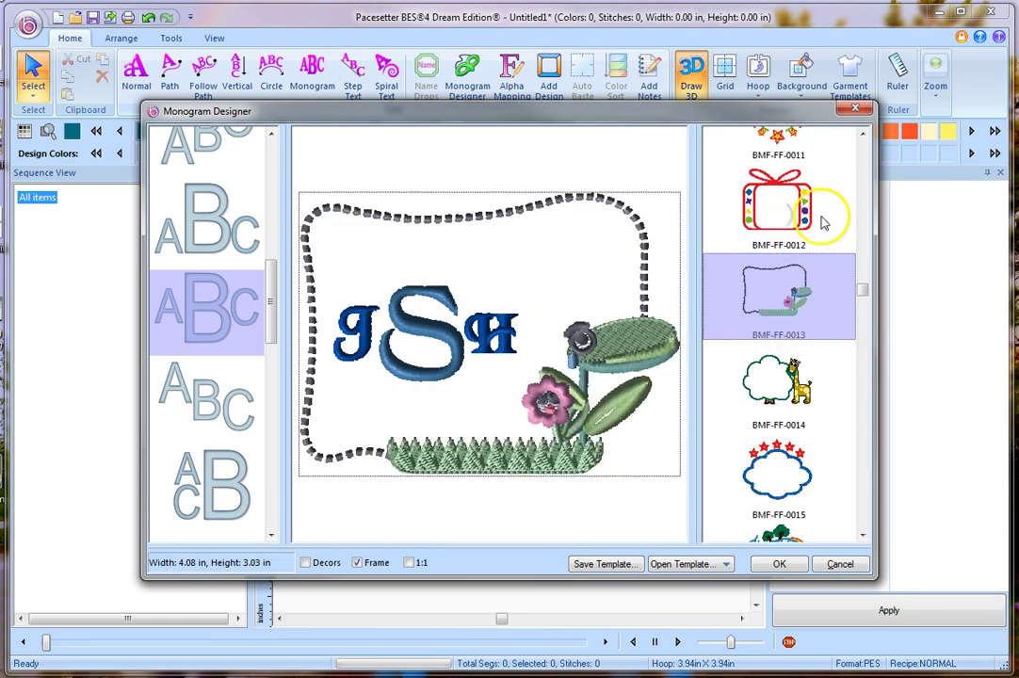
{"action": "left_click_drag", "start_coordinate": [862, 294], "coordinate": [861, 303]}
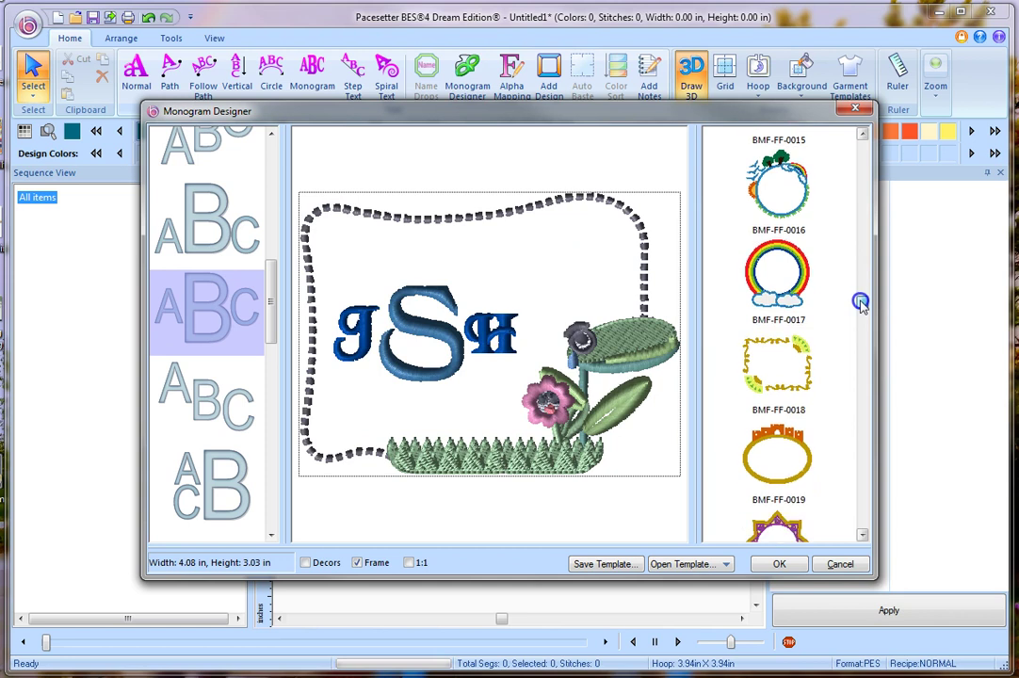
{"action": "left_click", "coordinate": [780, 205]}
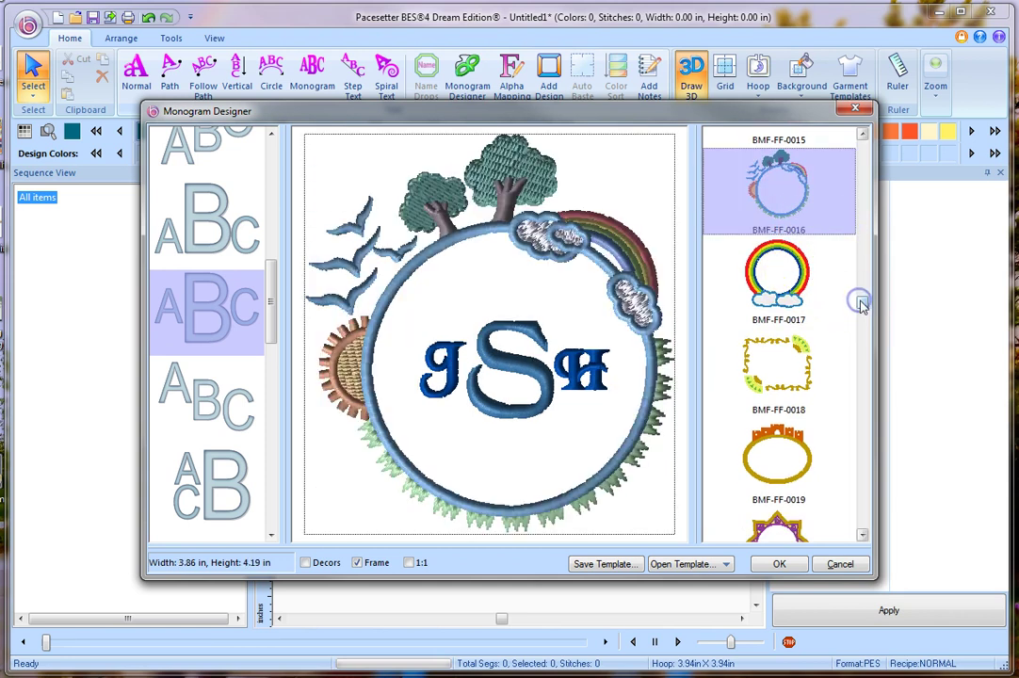
{"action": "left_click_drag", "start_coordinate": [864, 304], "coordinate": [858, 405]}
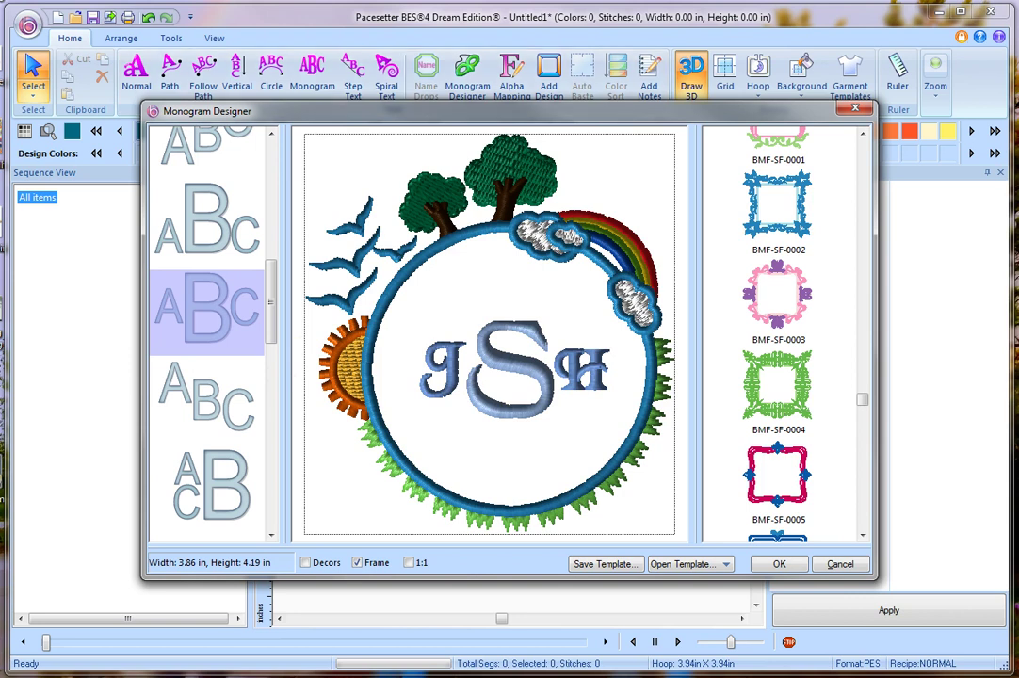
Browse BES4 Designs.pdf from the Accents pages to the Surrounds P–U letters on page 82.
{"action": "key", "text": "alt+Tab"}
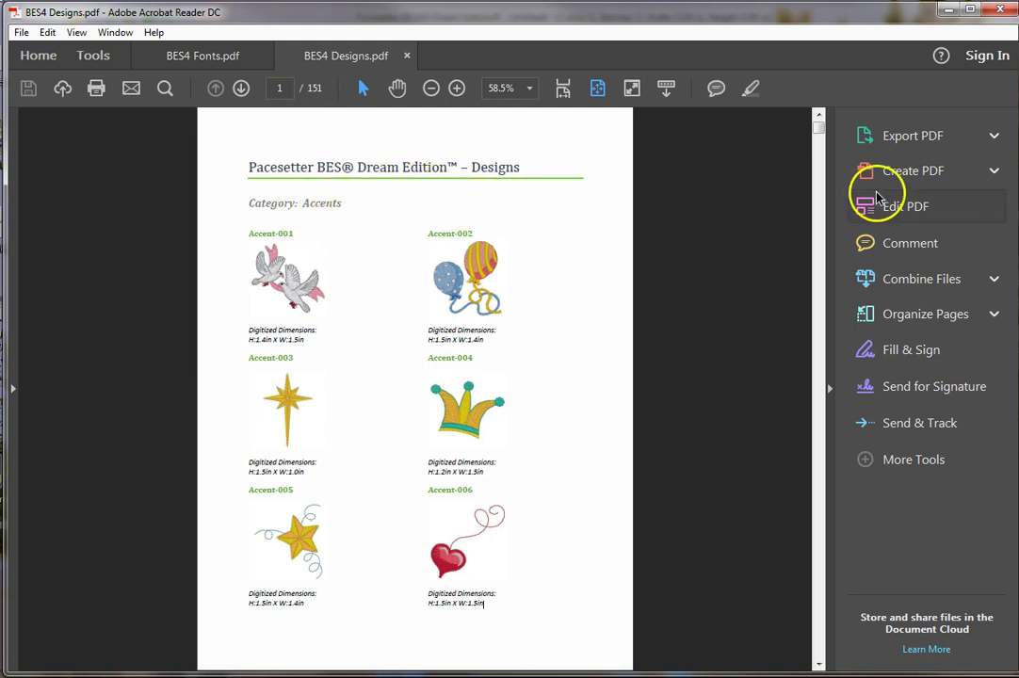
{"action": "left_click_drag", "start_coordinate": [818, 131], "coordinate": [808, 371]}
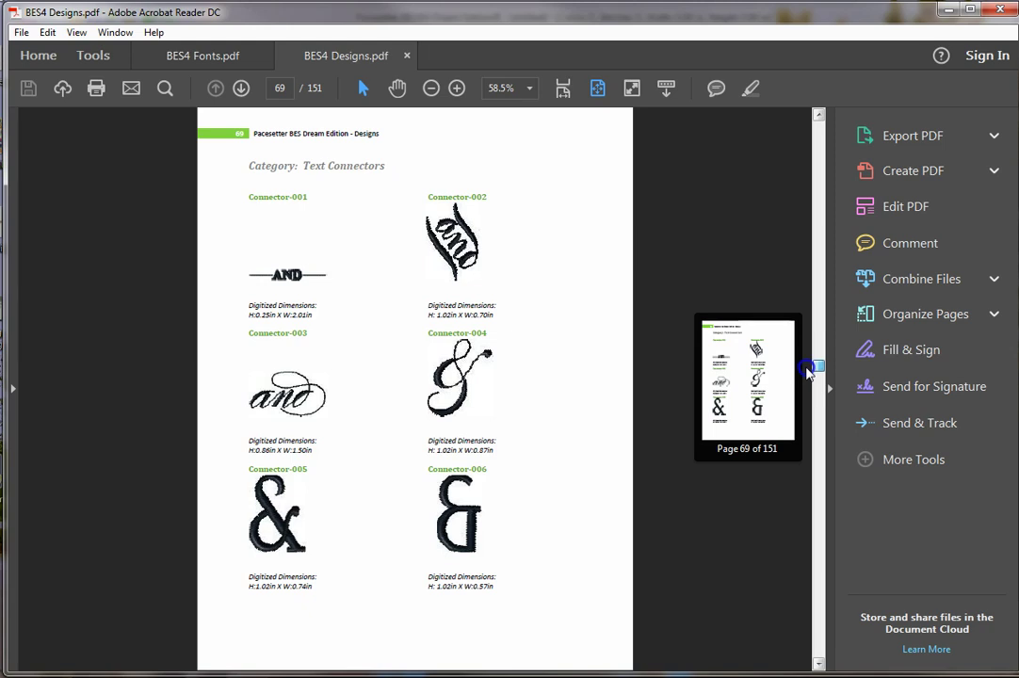
{"action": "left_click_drag", "start_coordinate": [807, 371], "coordinate": [799, 414]}
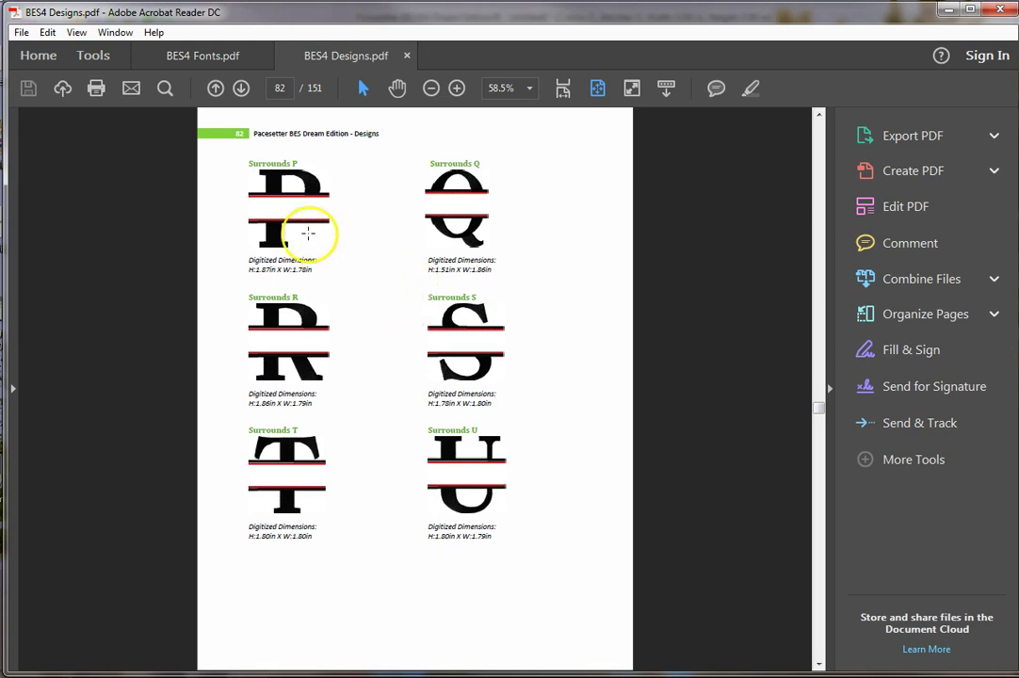
View BES4 Fonts.pdf to page 14, then minimize Acrobat and the Removable Disk folder.
{"action": "left_click", "coordinate": [198, 59]}
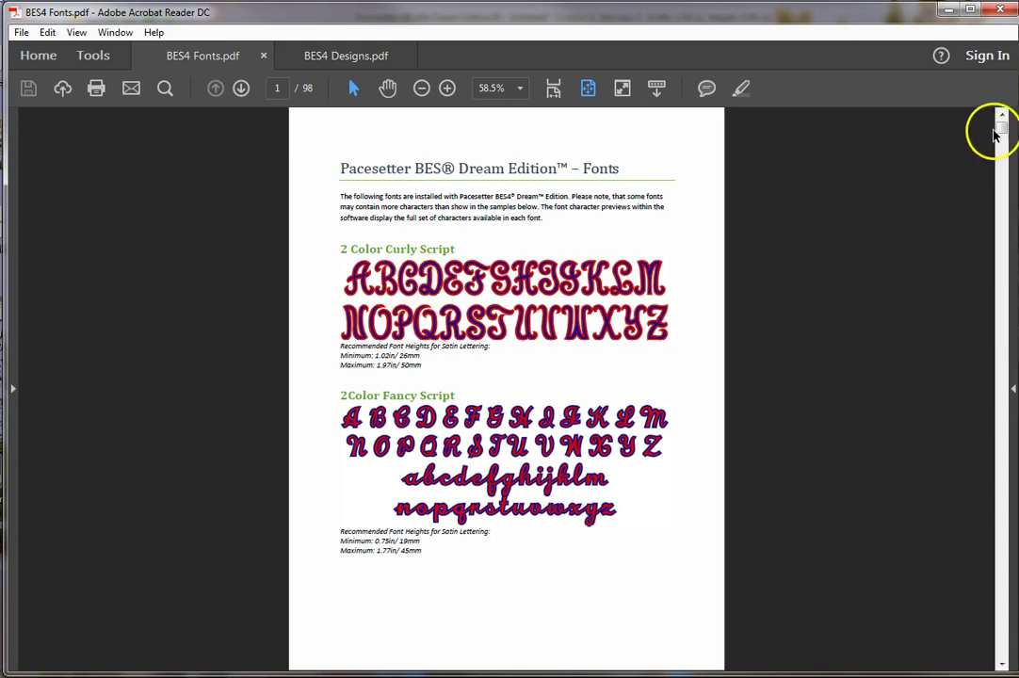
{"action": "left_click_drag", "start_coordinate": [1002, 127], "coordinate": [998, 207]}
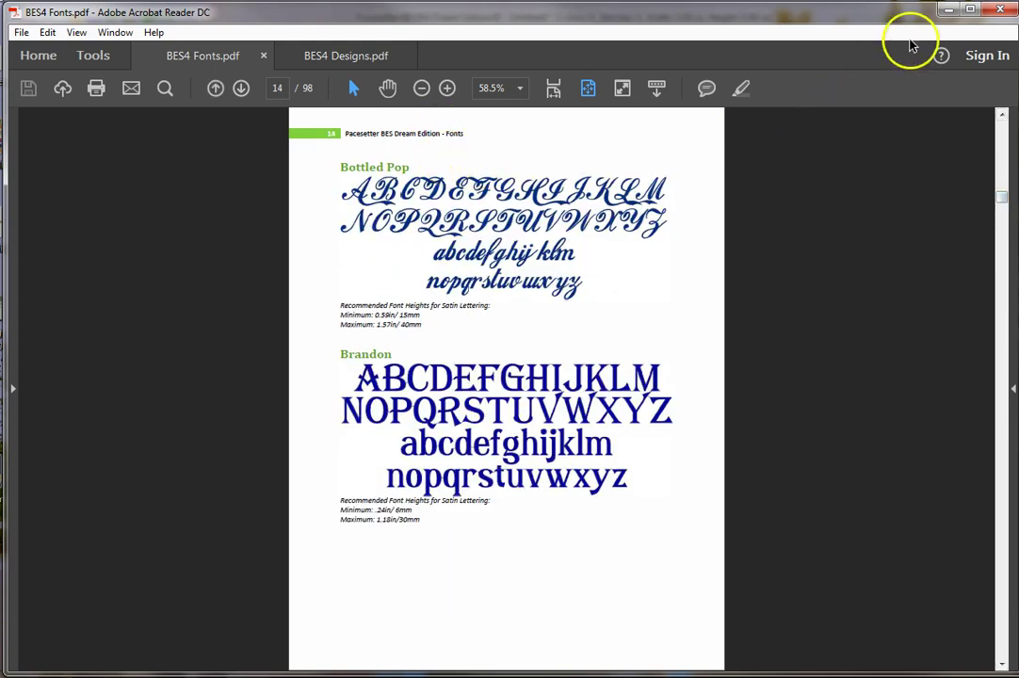
{"action": "left_click", "coordinate": [948, 12]}
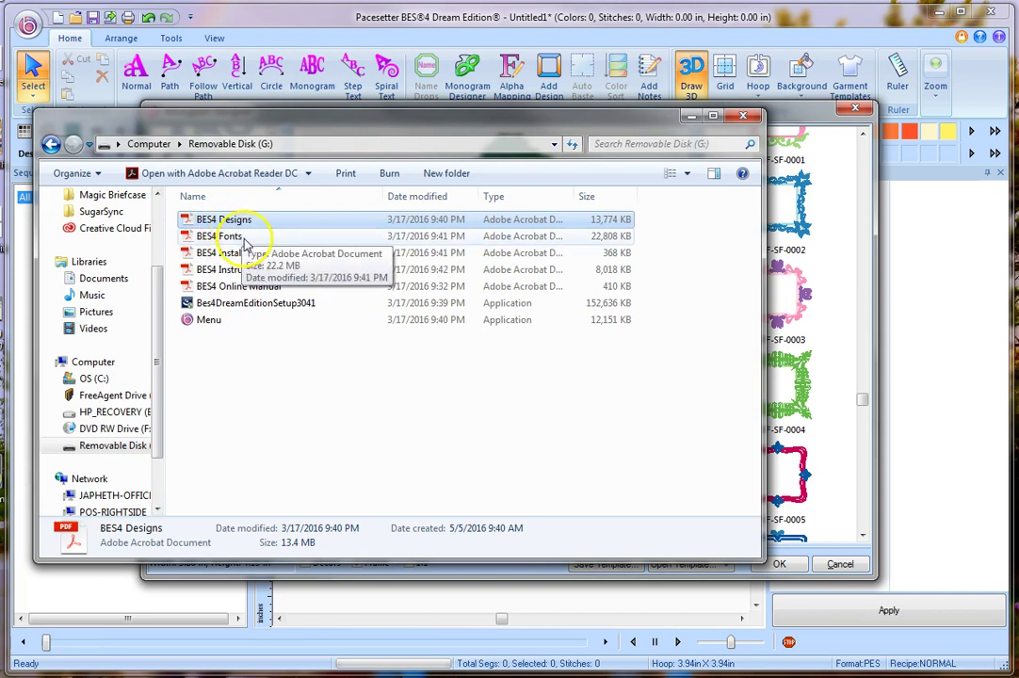
{"action": "left_click", "coordinate": [691, 114]}
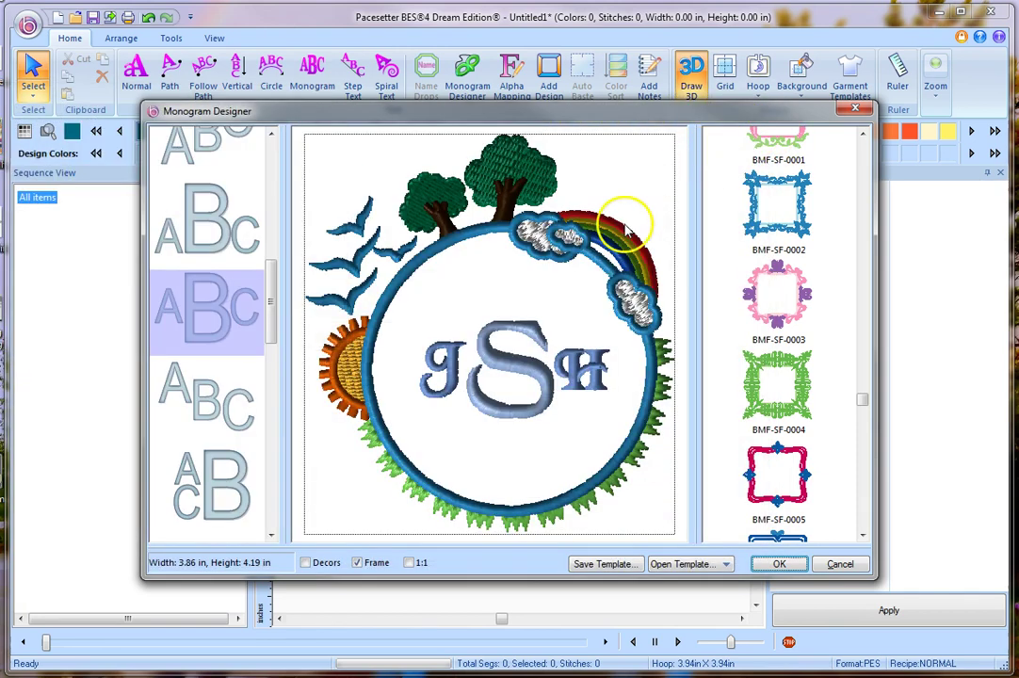
After trying BMF-SF-0002, place the monogram in the purple BMF-SF-0009 frame at 3.13 × 3.18 in.
{"action": "left_click", "coordinate": [803, 219]}
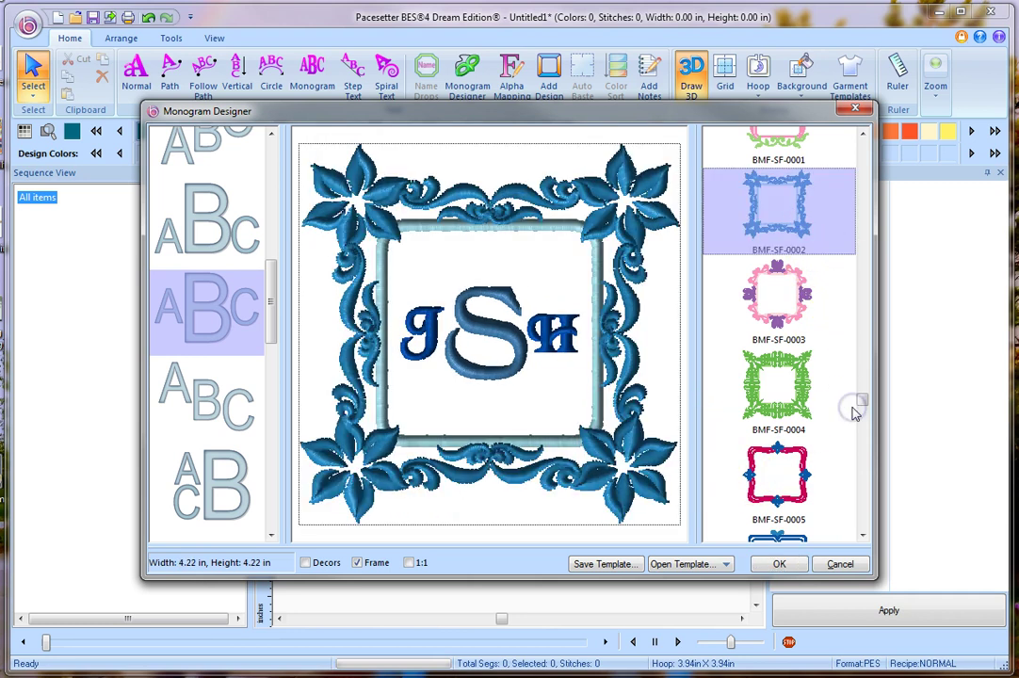
{"action": "left_click_drag", "start_coordinate": [864, 405], "coordinate": [864, 417]}
{"action": "left_click", "coordinate": [805, 386]}
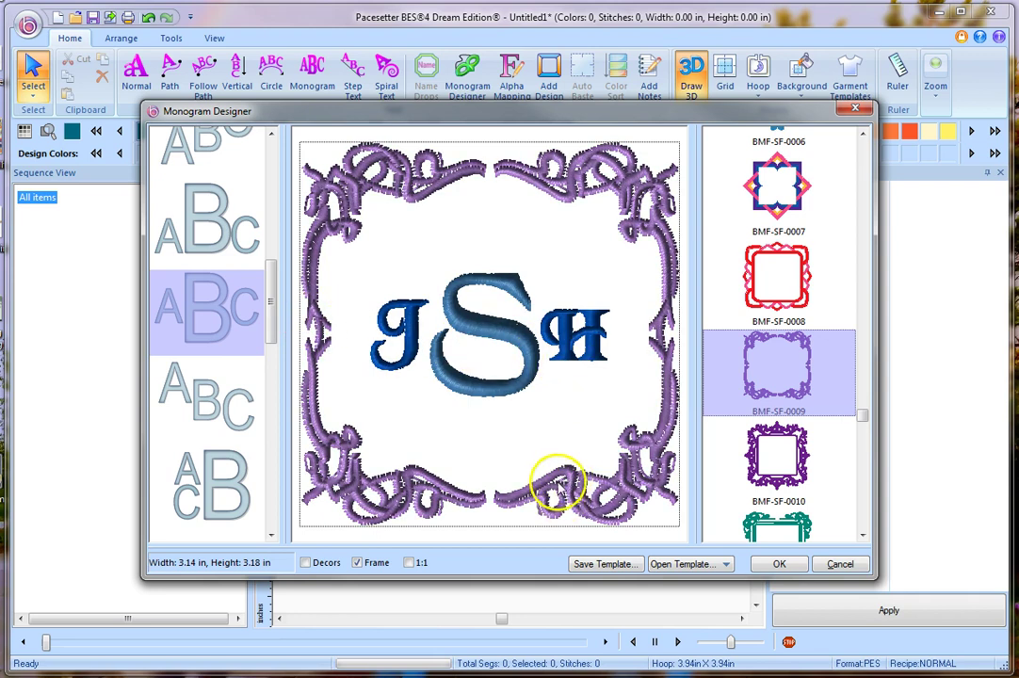
{"action": "left_click", "coordinate": [765, 565]}
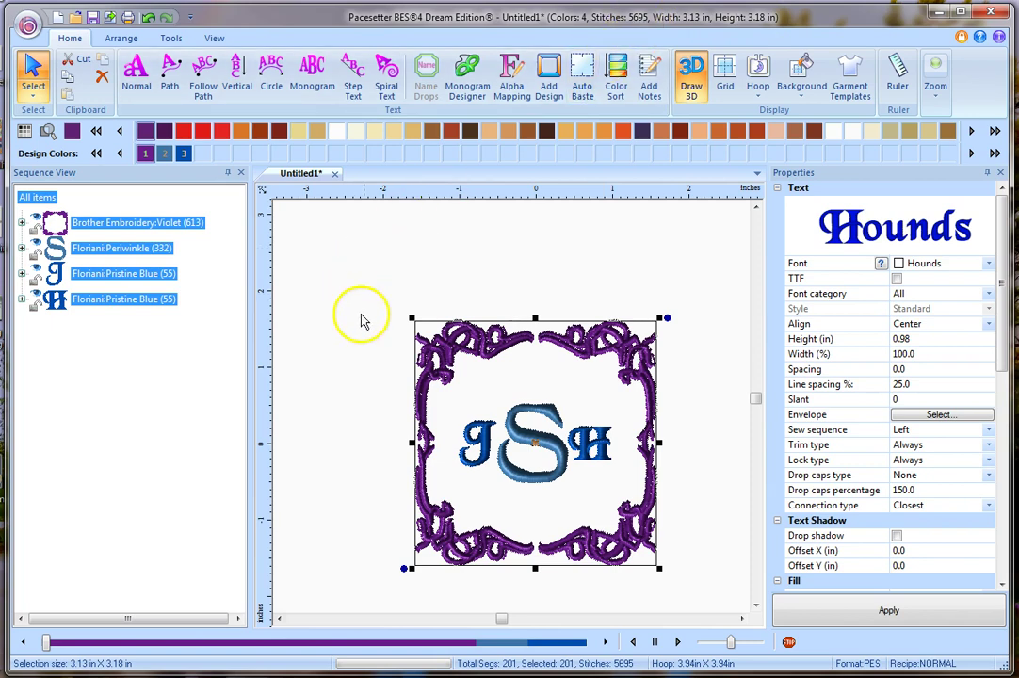
Drag the corner handles to enlarge the framed JSH monogram to 3.95 × 4.00 in, then deselect.
{"action": "left_click_drag", "start_coordinate": [410, 316], "coordinate": [372, 280]}
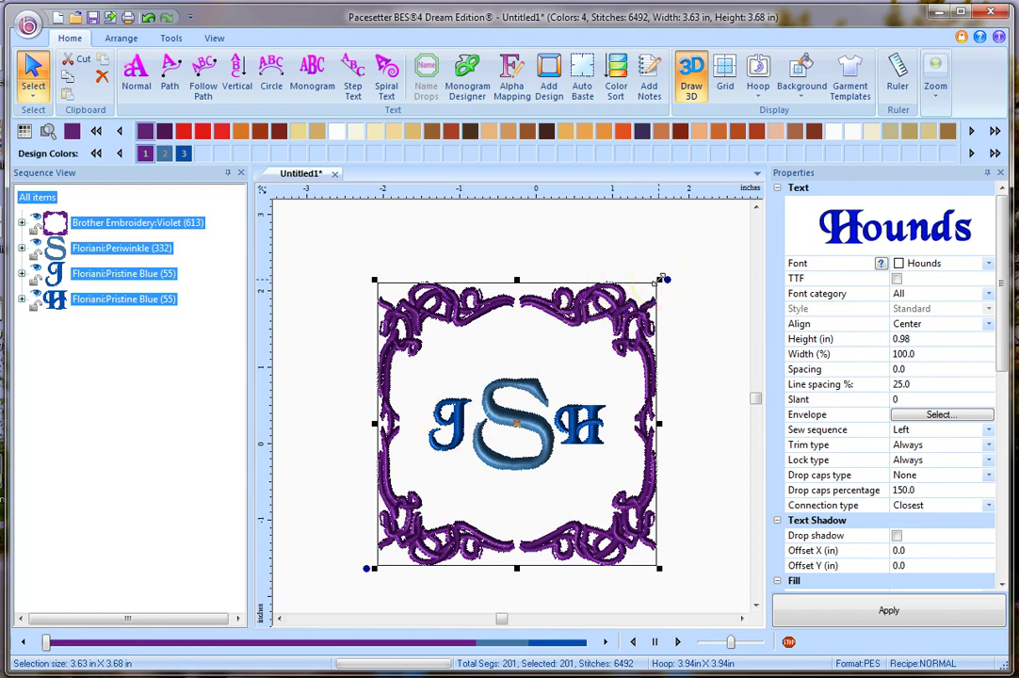
{"action": "left_click_drag", "start_coordinate": [664, 278], "coordinate": [694, 264]}
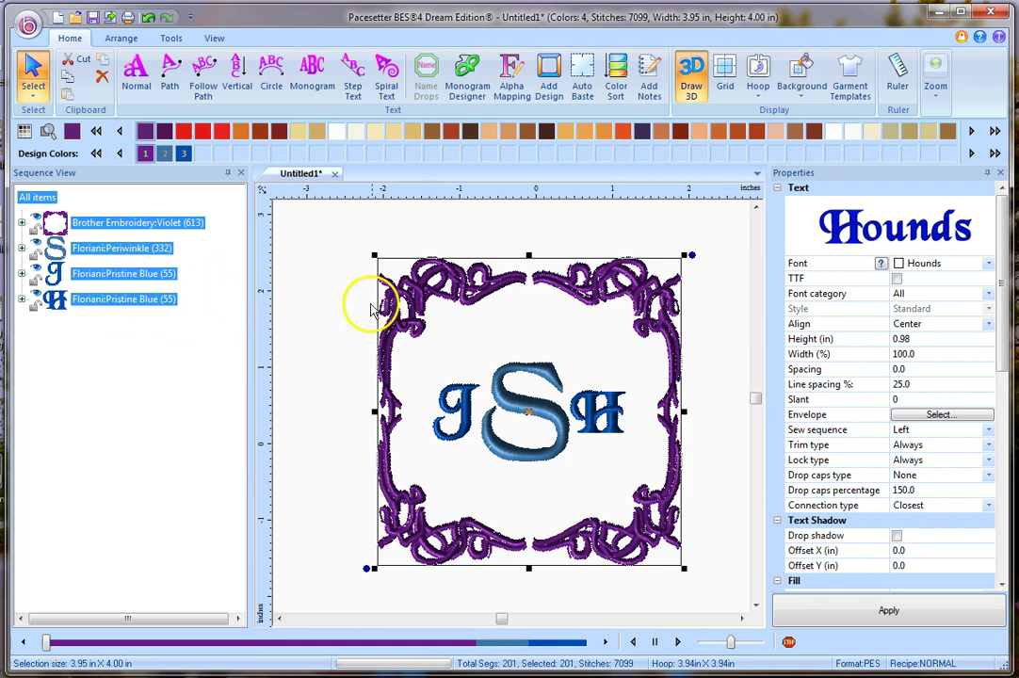
{"action": "left_click", "coordinate": [323, 298]}
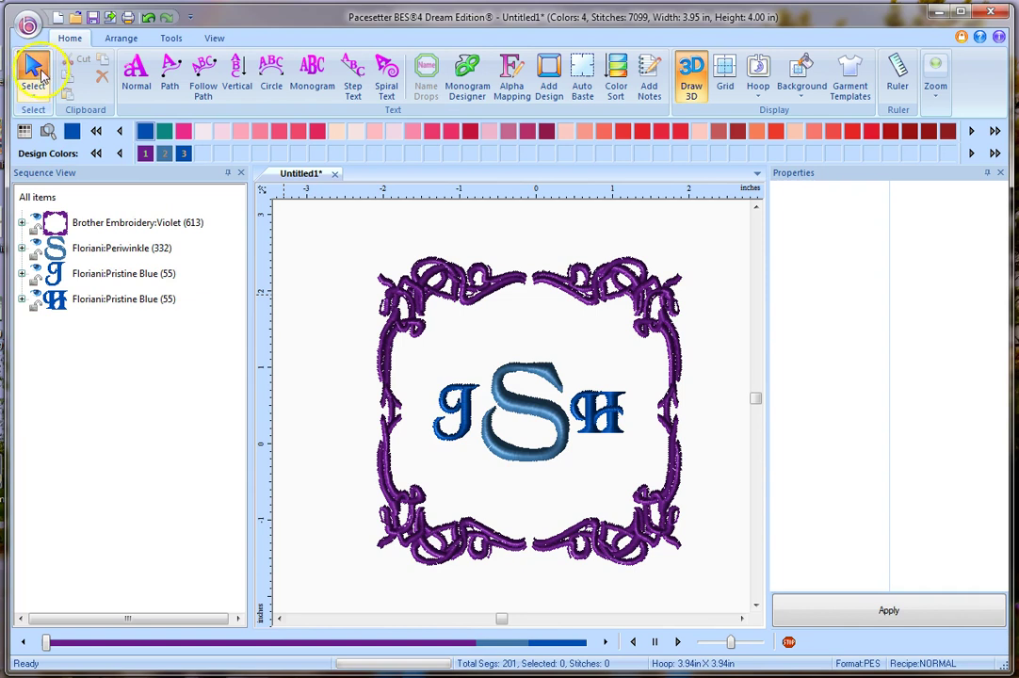
Select the Brother Embroidery Violet frame row in Sequence View on its own.
{"action": "left_click", "coordinate": [144, 227]}
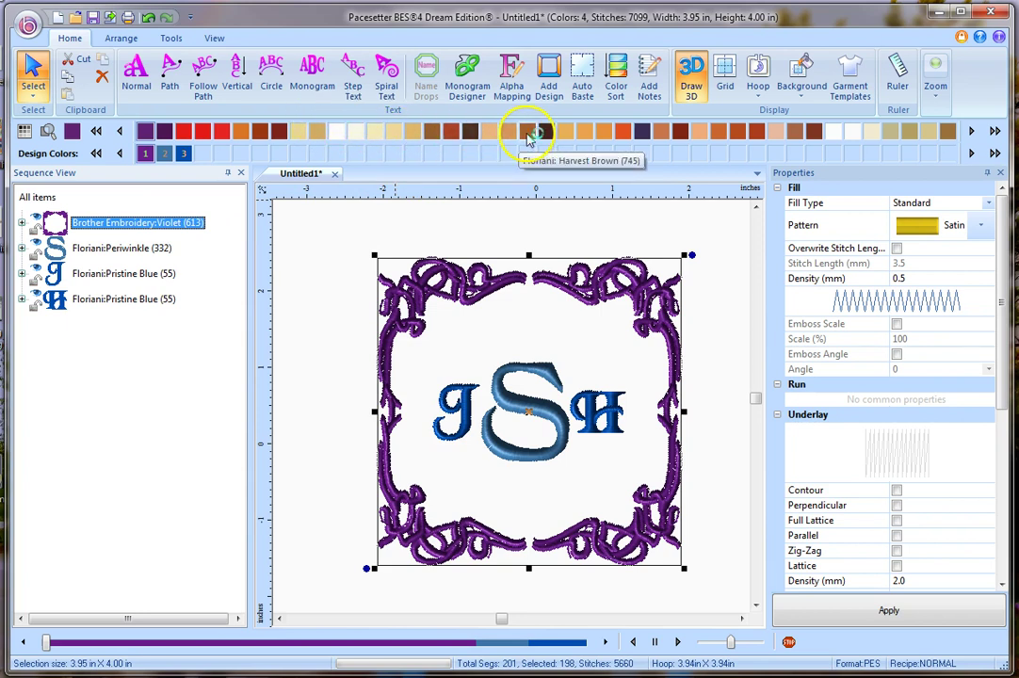
{"action": "left_click", "coordinate": [21, 222]}
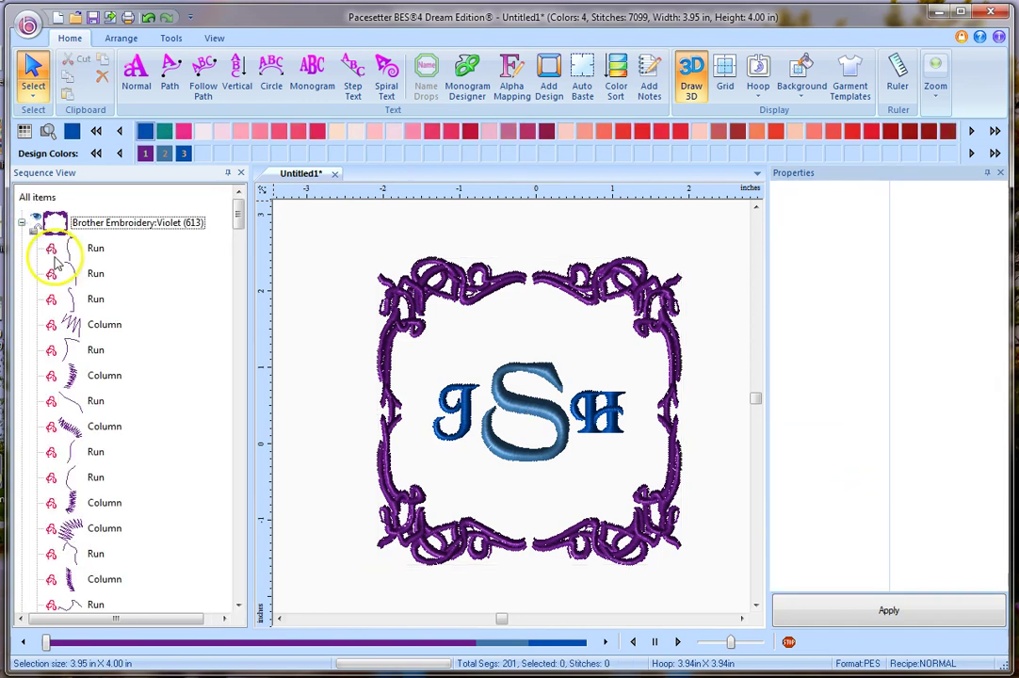
{"action": "left_click", "coordinate": [21, 222]}
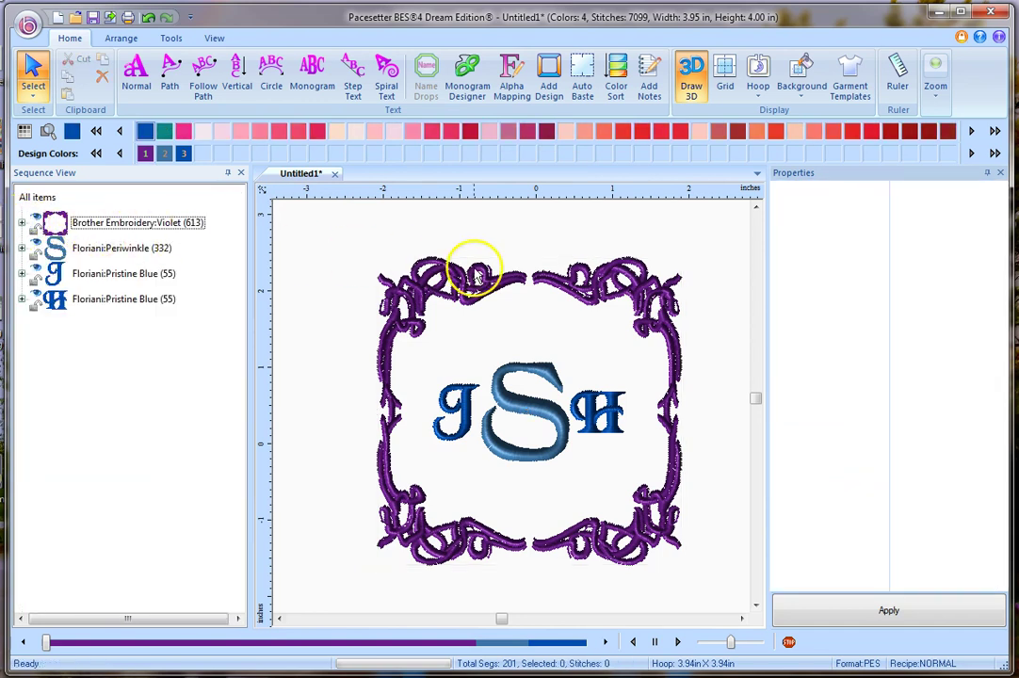
{"action": "left_click", "coordinate": [192, 232]}
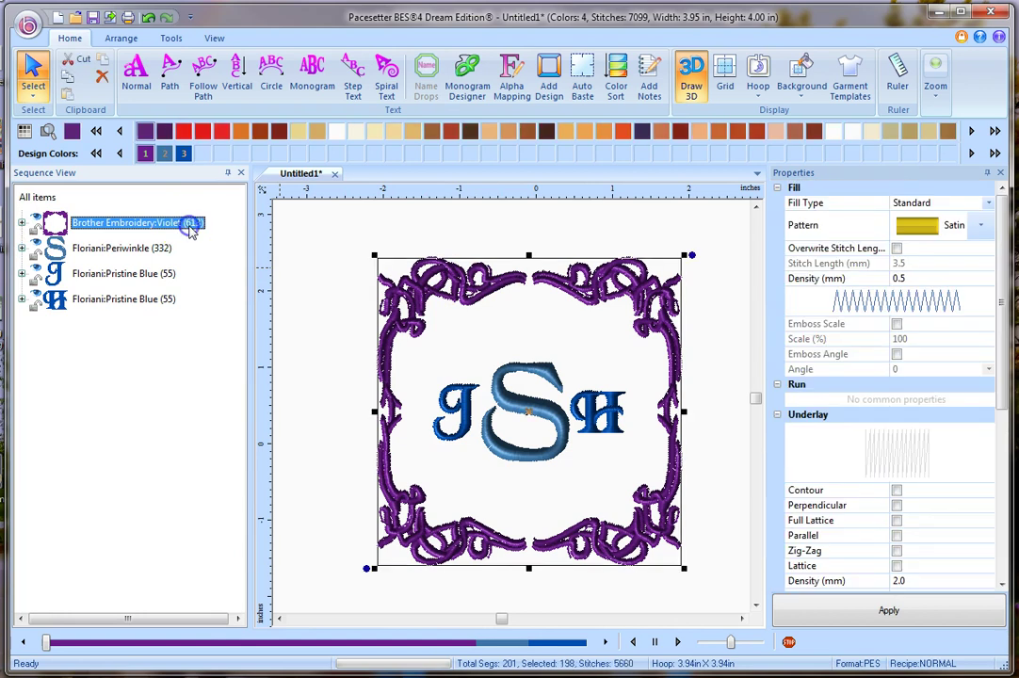
Page forward through the thread colour palette with its arrows.
{"action": "left_click", "coordinate": [971, 131]}
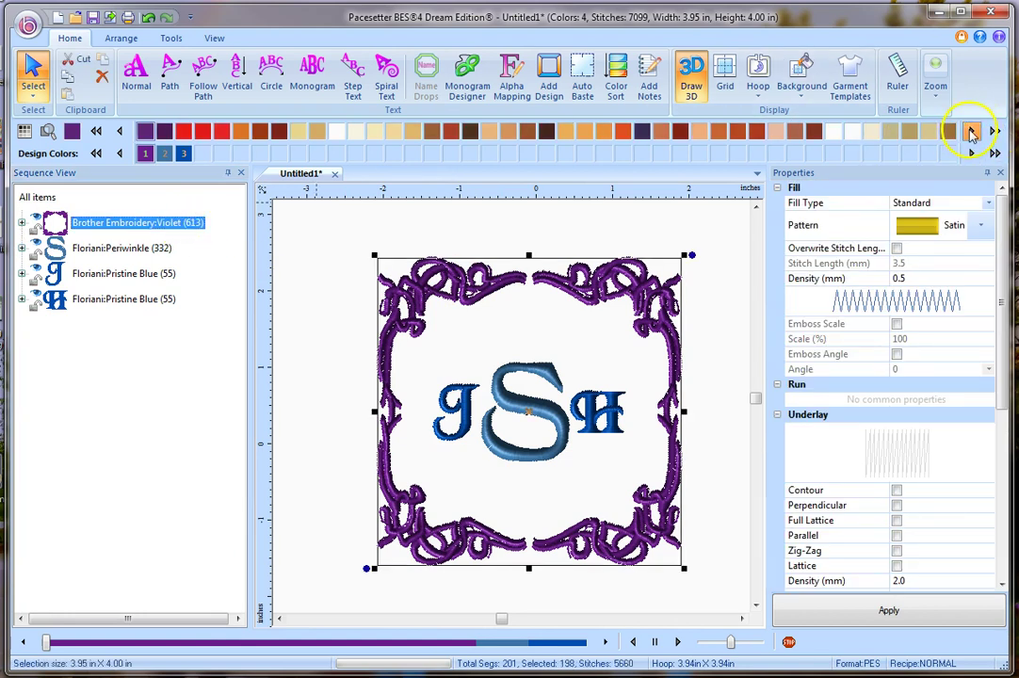
{"action": "left_click", "coordinate": [994, 131]}
{"action": "left_click", "coordinate": [994, 131]}
{"action": "left_click", "coordinate": [993, 131]}
{"action": "left_click", "coordinate": [994, 131]}
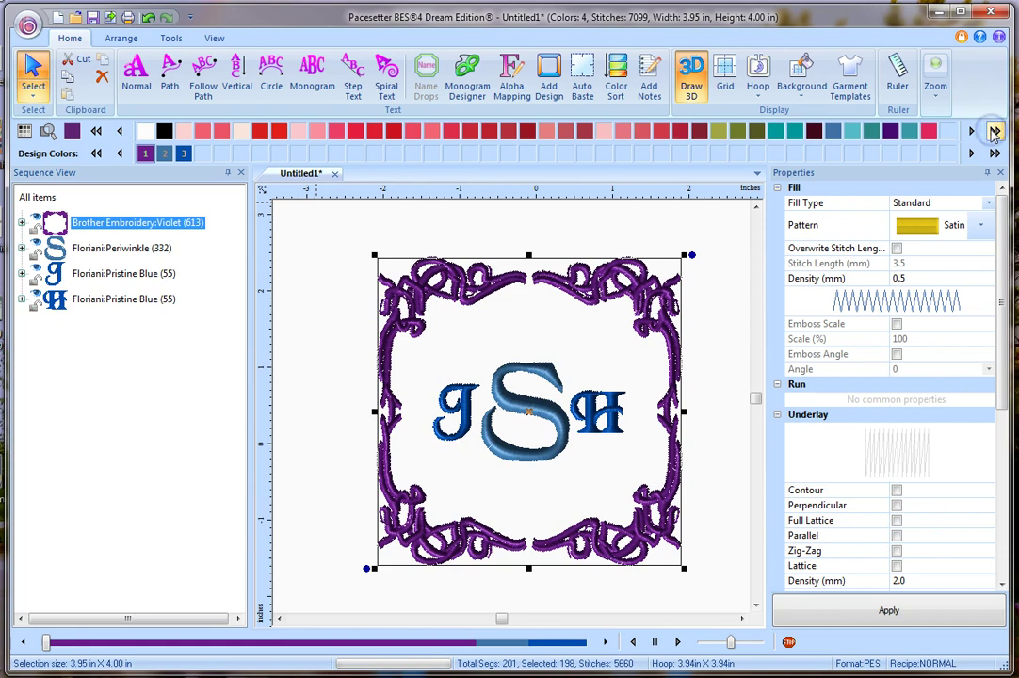
Run Thread Color Search for thread number 320.
{"action": "left_click", "coordinate": [48, 132]}
{"action": "left_click", "coordinate": [93, 144]}
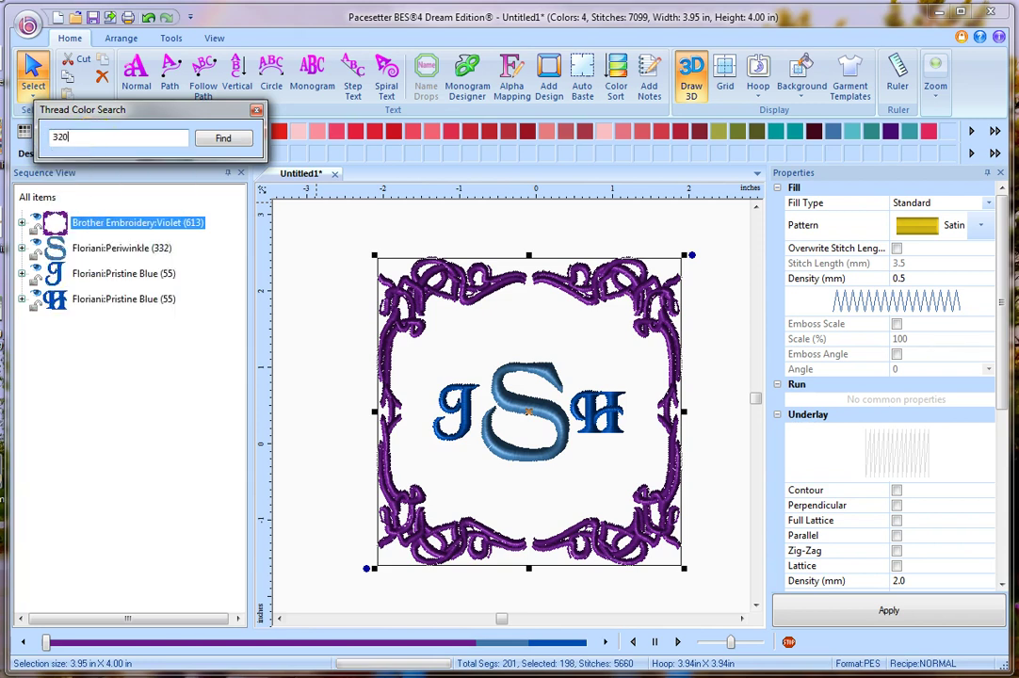
{"action": "type", "text": "320"}
{"action": "key", "text": "Return"}
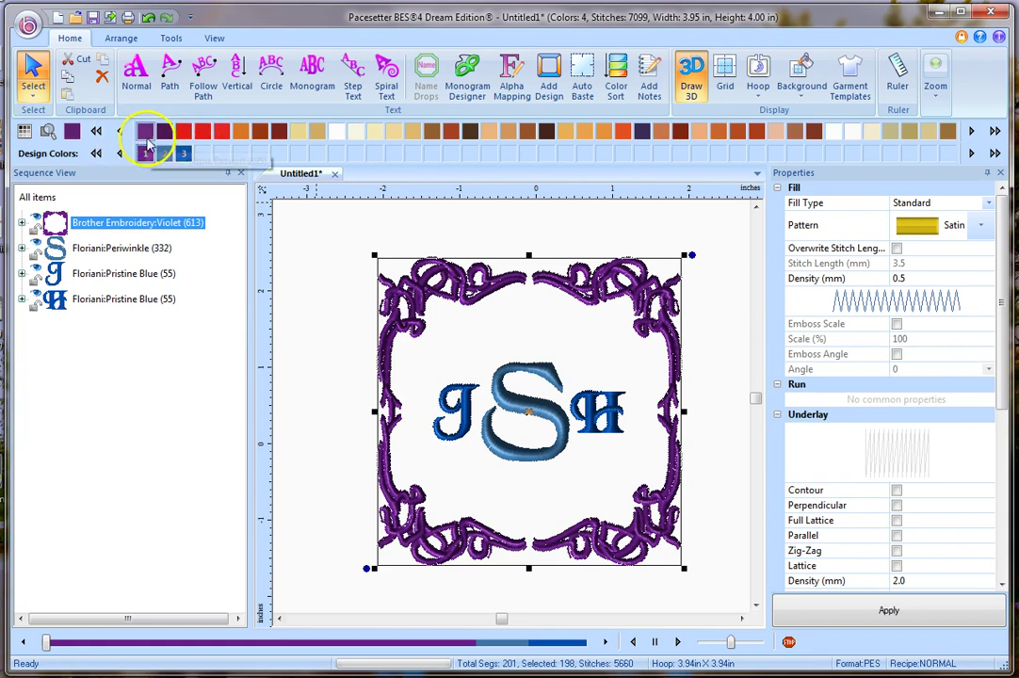
Search again for thread number 206 to show green shades like Floriani Willow Green.
{"action": "left_click", "coordinate": [48, 131]}
{"action": "left_click", "coordinate": [64, 136]}
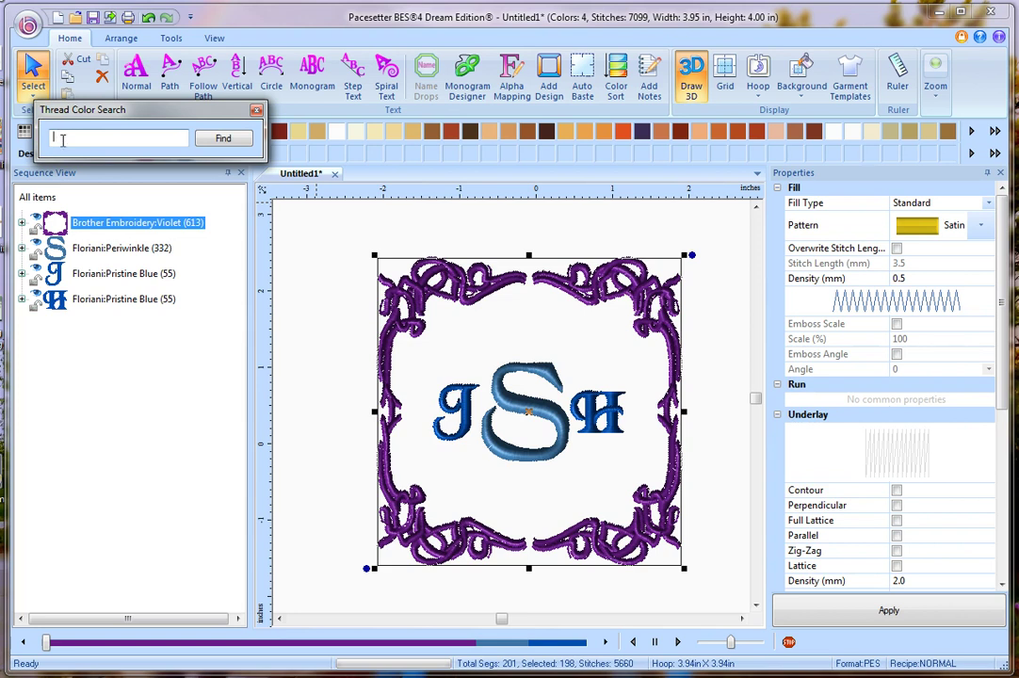
{"action": "type", "text": "206"}
{"action": "key", "text": "Return"}
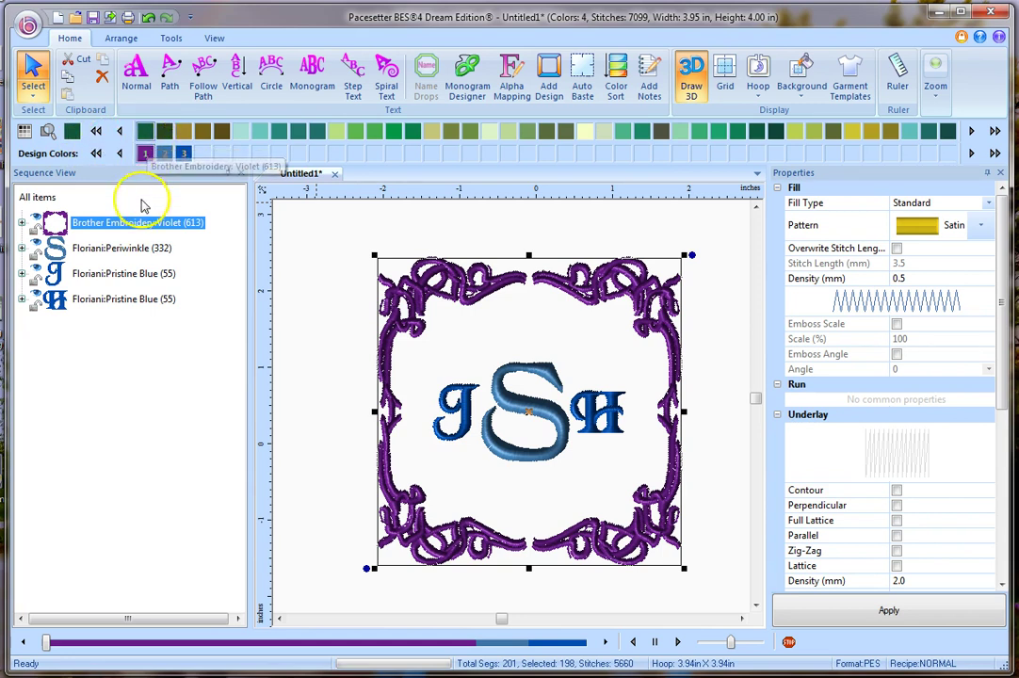
Recolour the selected frame with the Floriani Willow Green (205) palette swatch.
{"action": "left_click", "coordinate": [146, 132]}
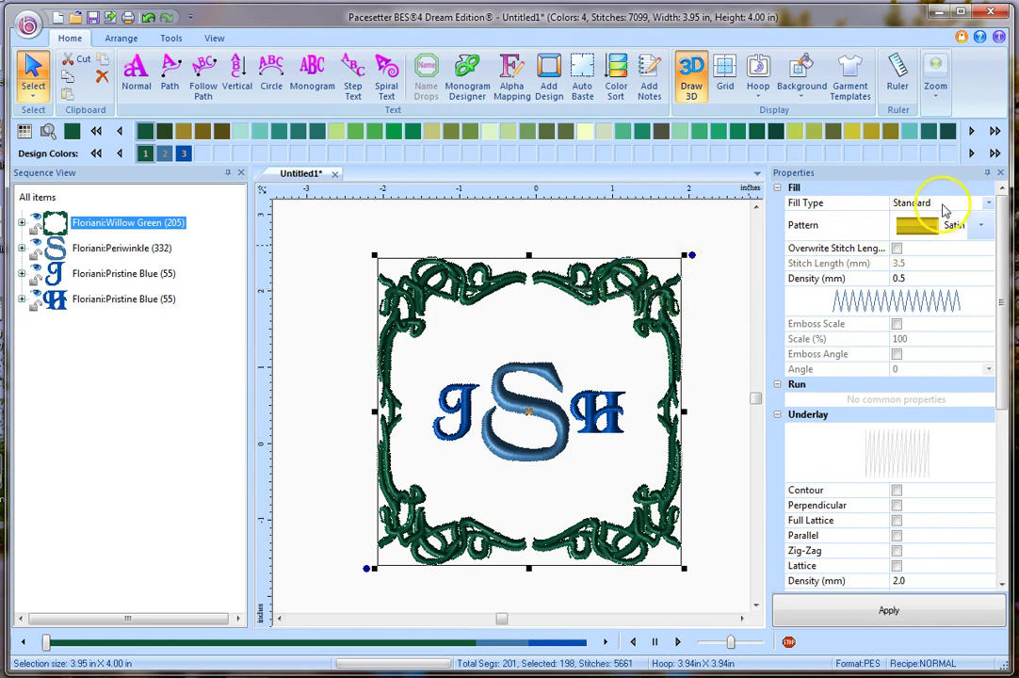
{"action": "left_click", "coordinate": [989, 205]}
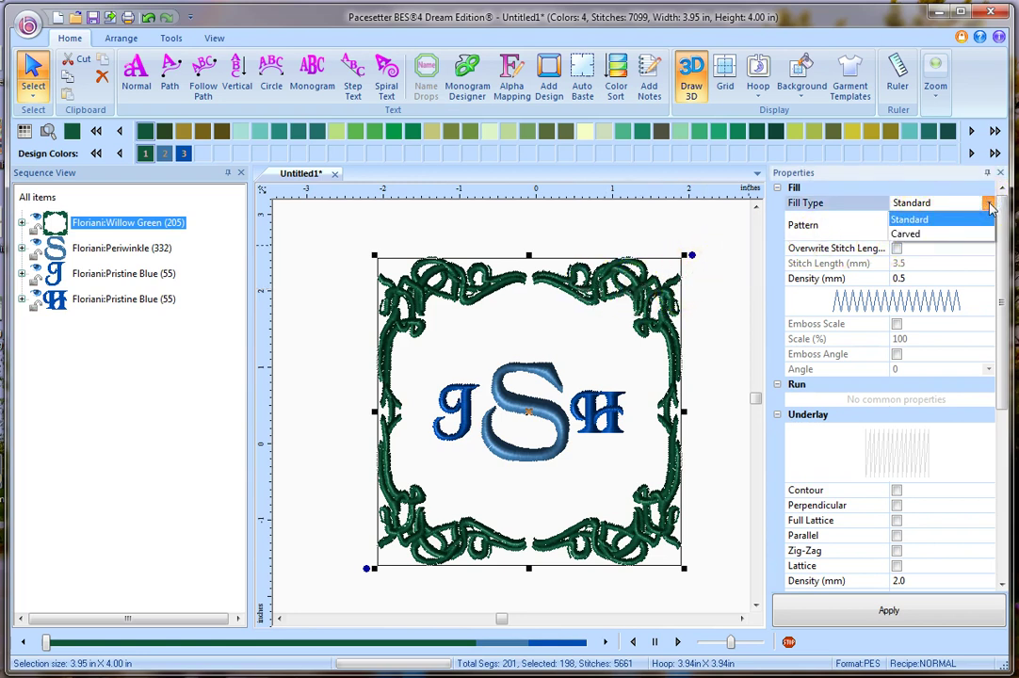
{"action": "left_click", "coordinate": [984, 220]}
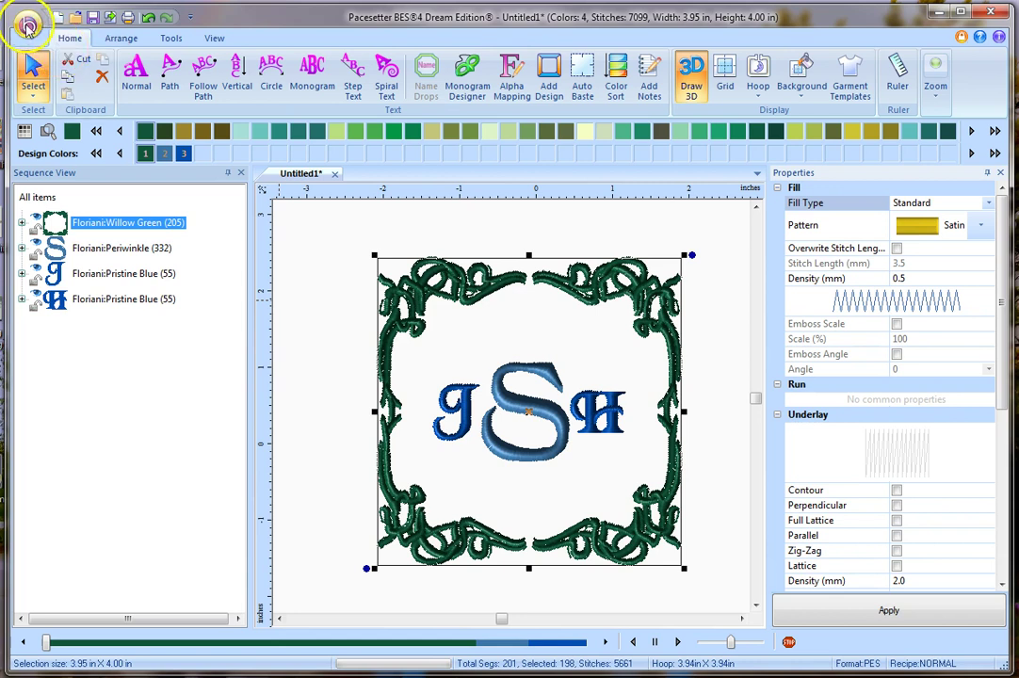
{"action": "left_click", "coordinate": [28, 27]}
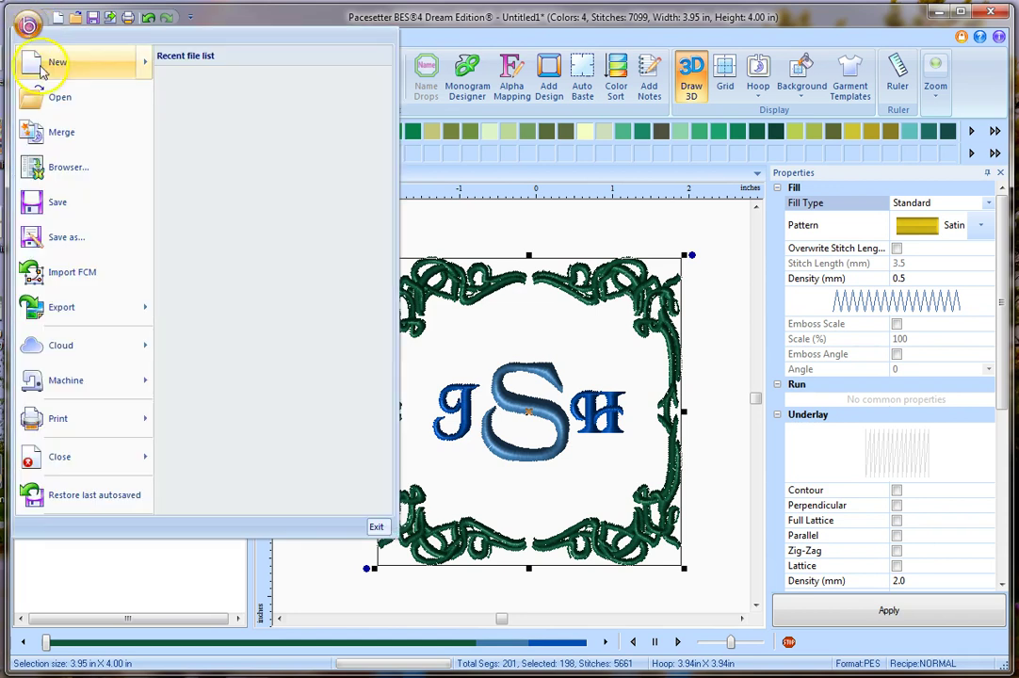
{"action": "left_click", "coordinate": [85, 239]}
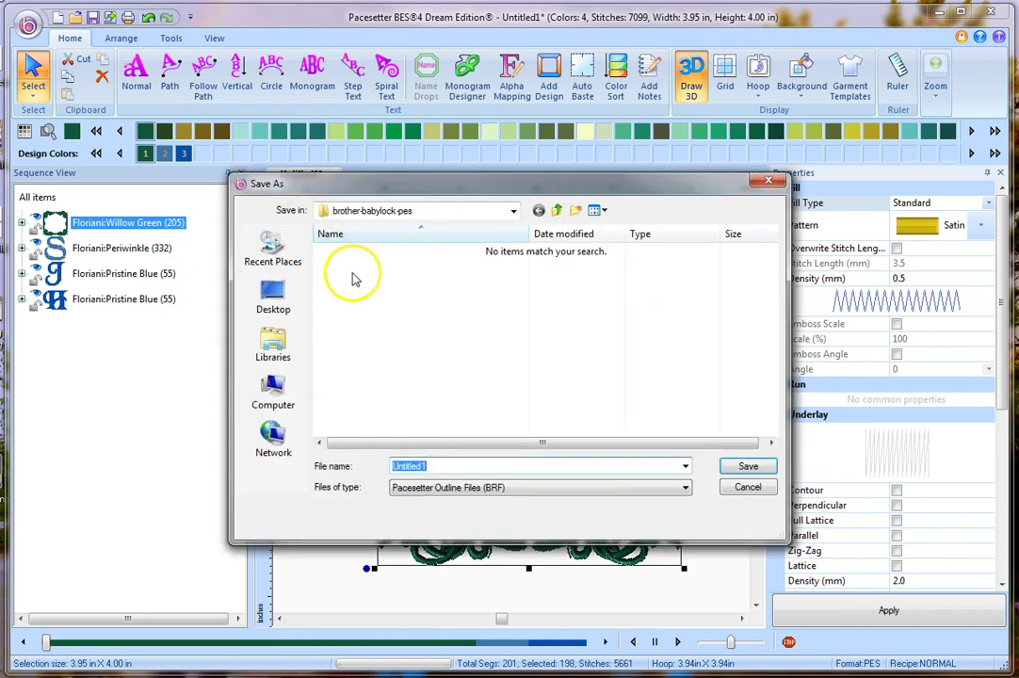
{"action": "left_click", "coordinate": [275, 308]}
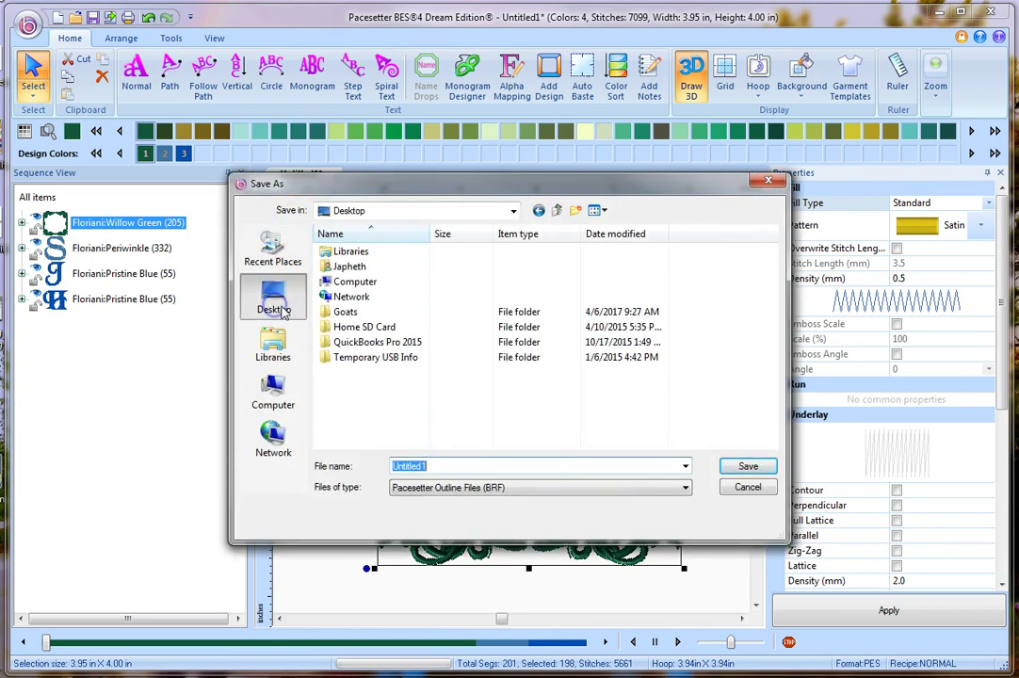
{"action": "left_click", "coordinate": [468, 492]}
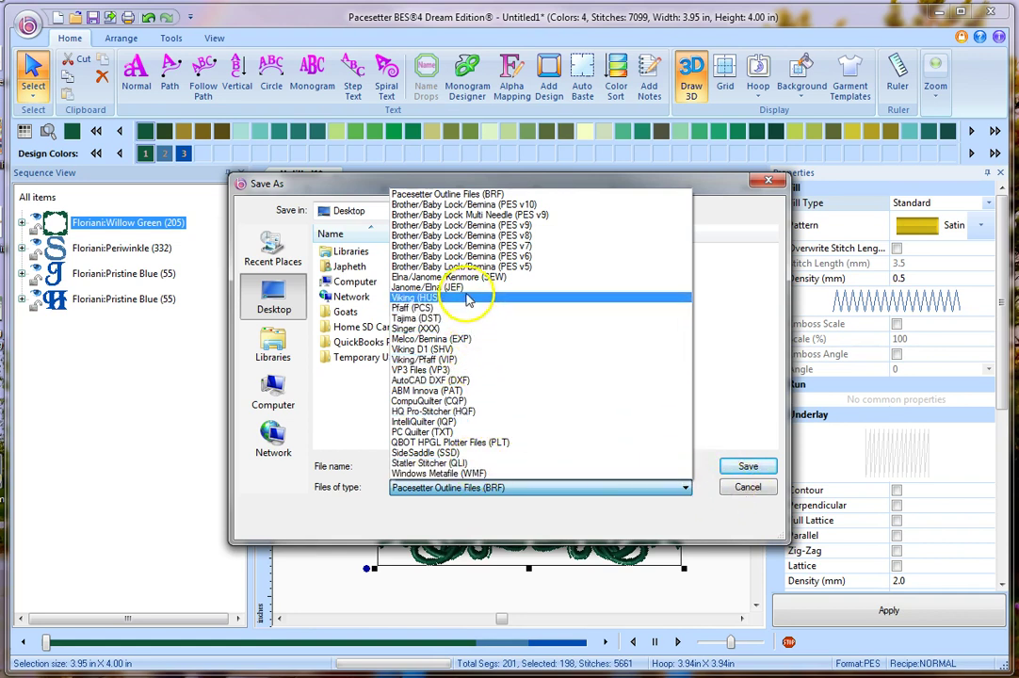
{"action": "left_click", "coordinate": [748, 488]}
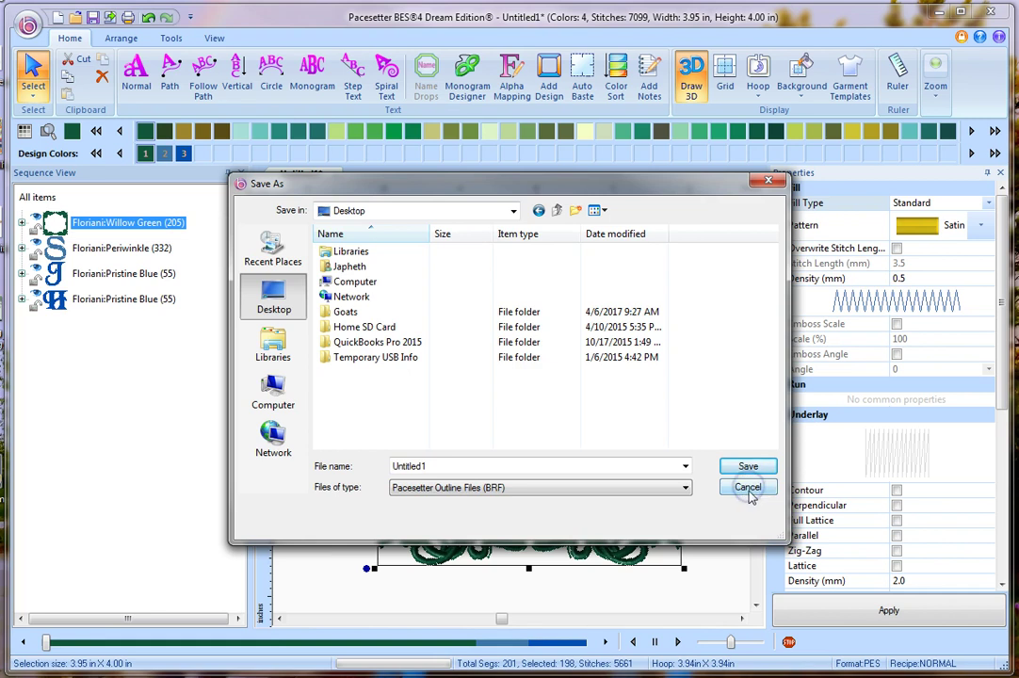
{"action": "left_click", "coordinate": [749, 490]}
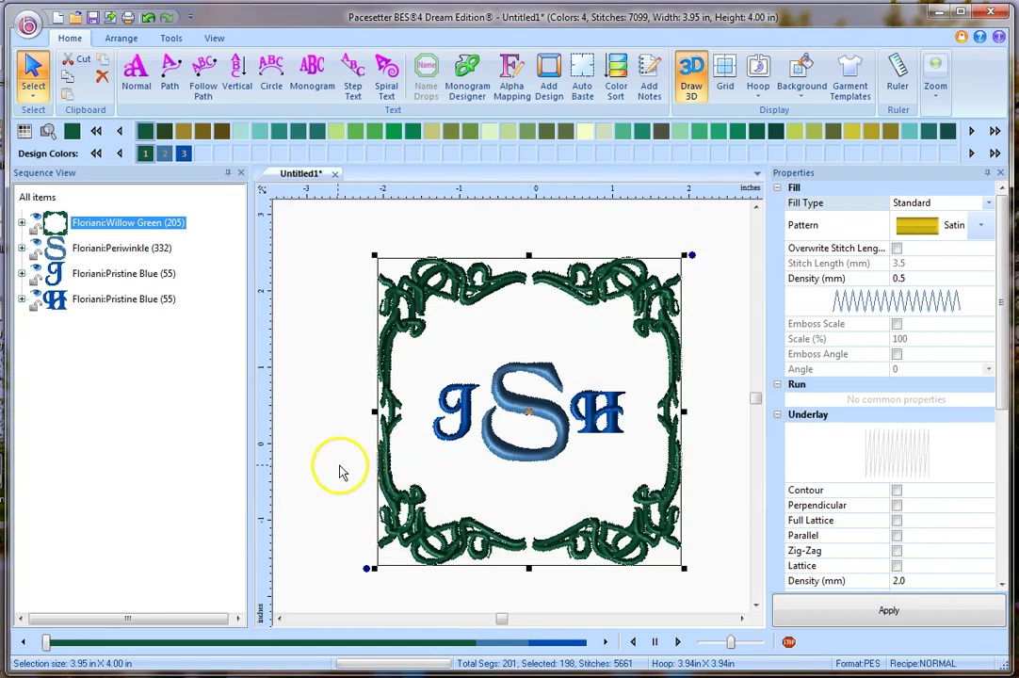